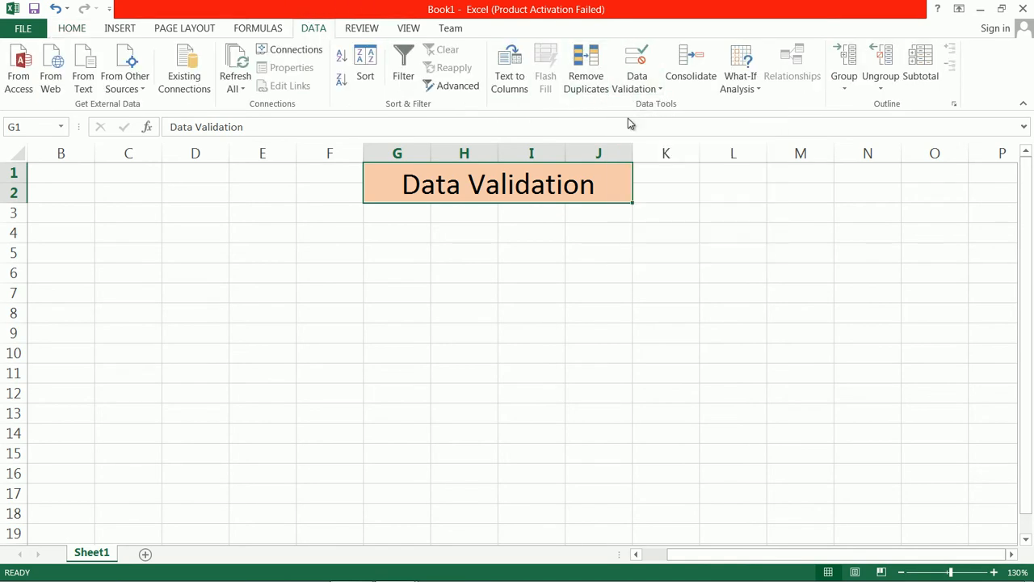
Step: Review the data types a validation rule can allow, and close the Data Validation settings without changes
click(657, 90)
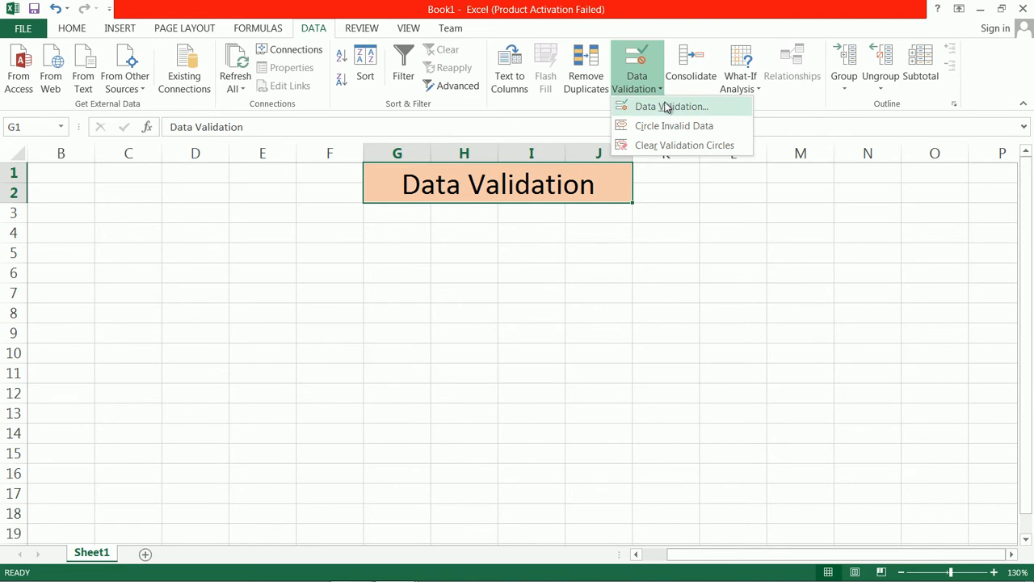
click(668, 110)
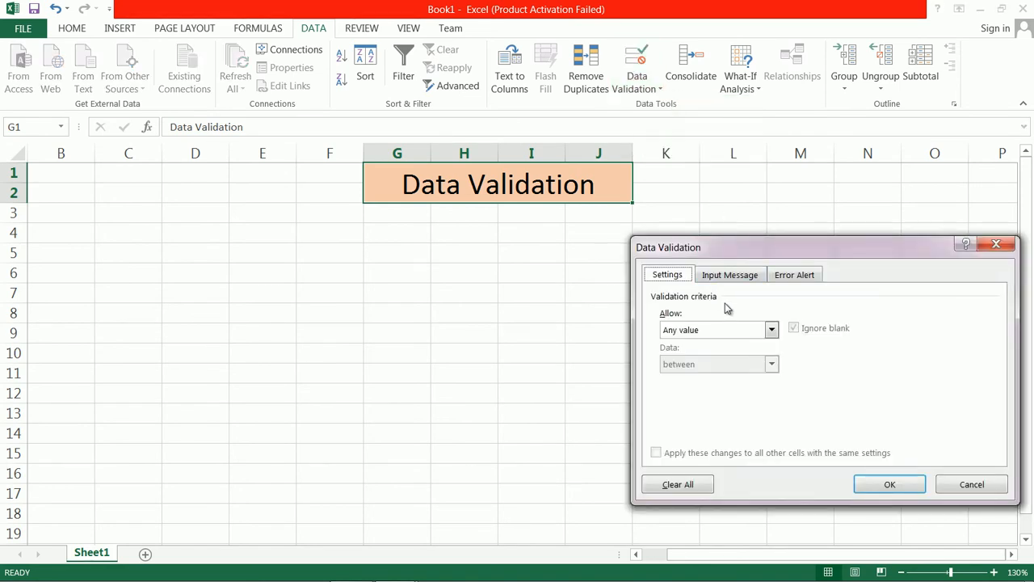
click(772, 330)
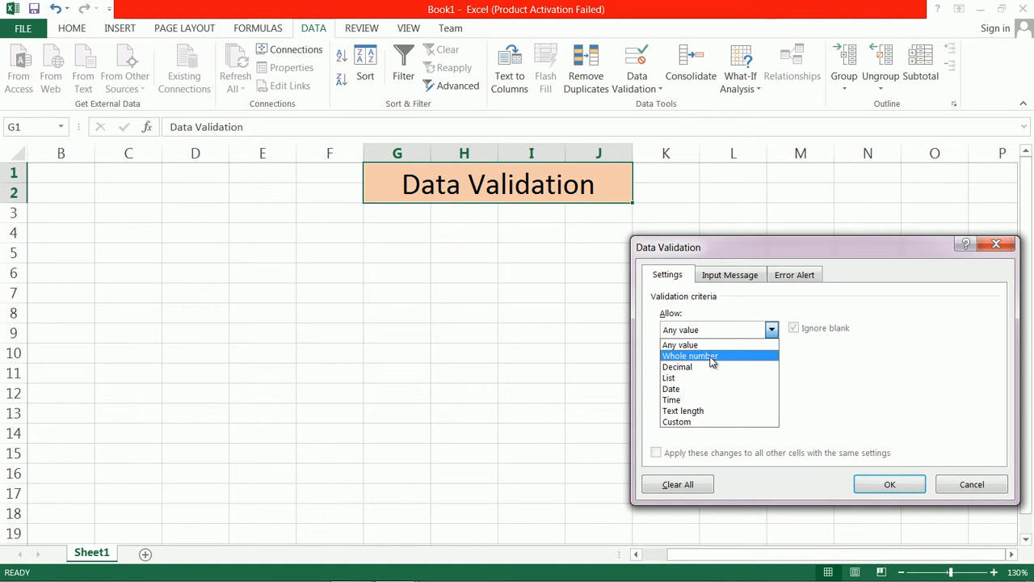
click(971, 485)
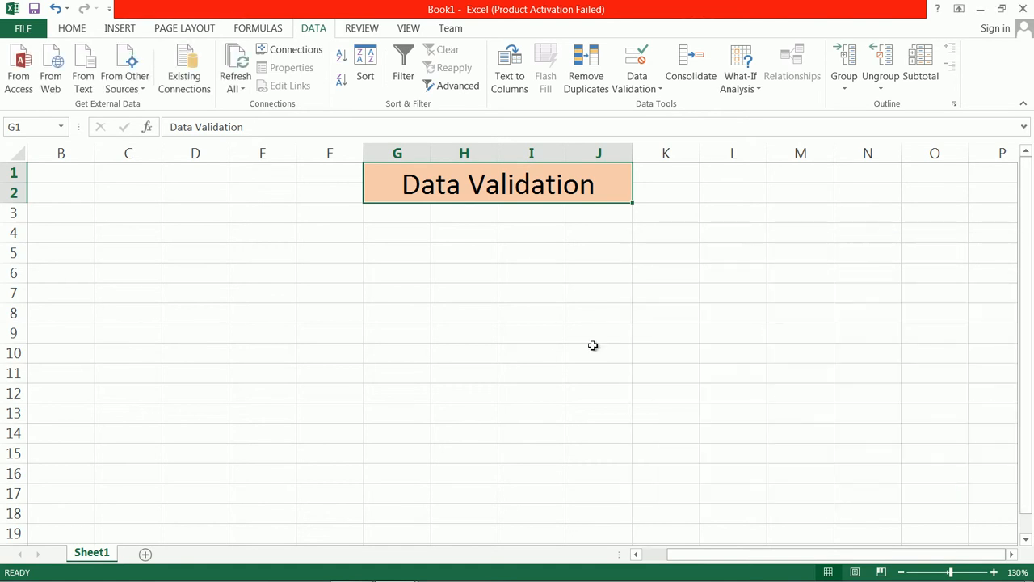
Step: Enter the heading Number in cell G4
click(384, 235)
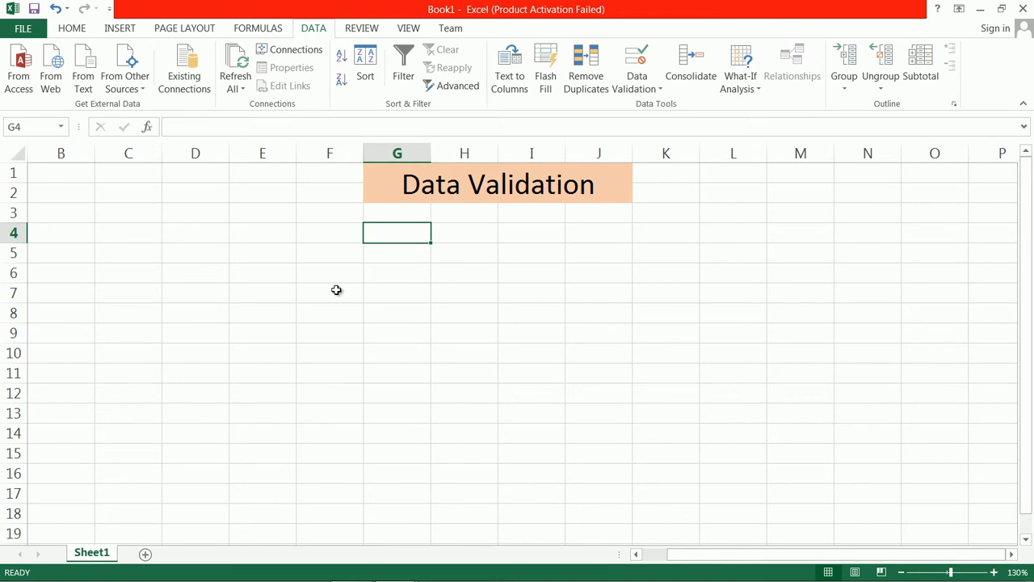
text(N)
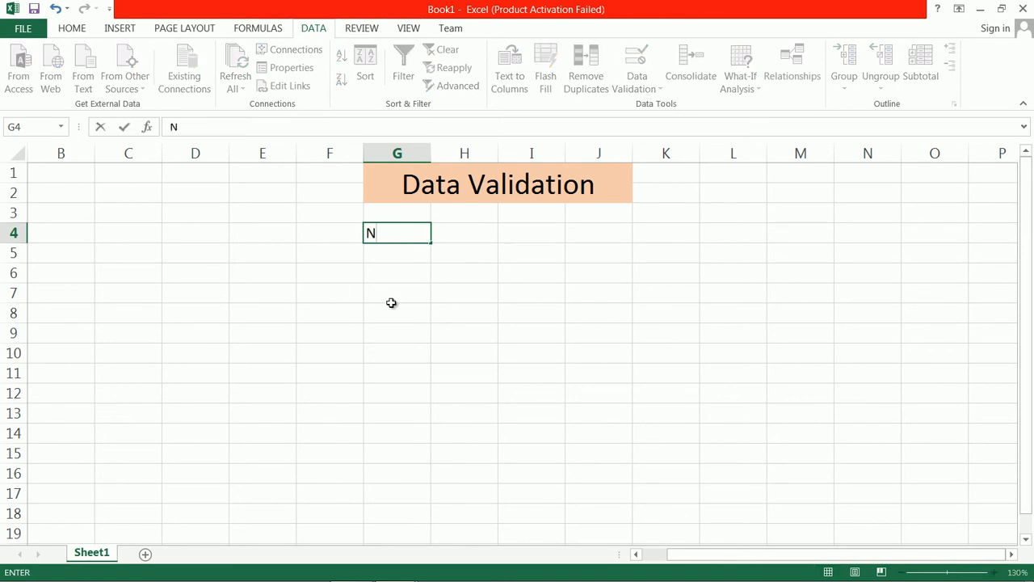
text(umber)
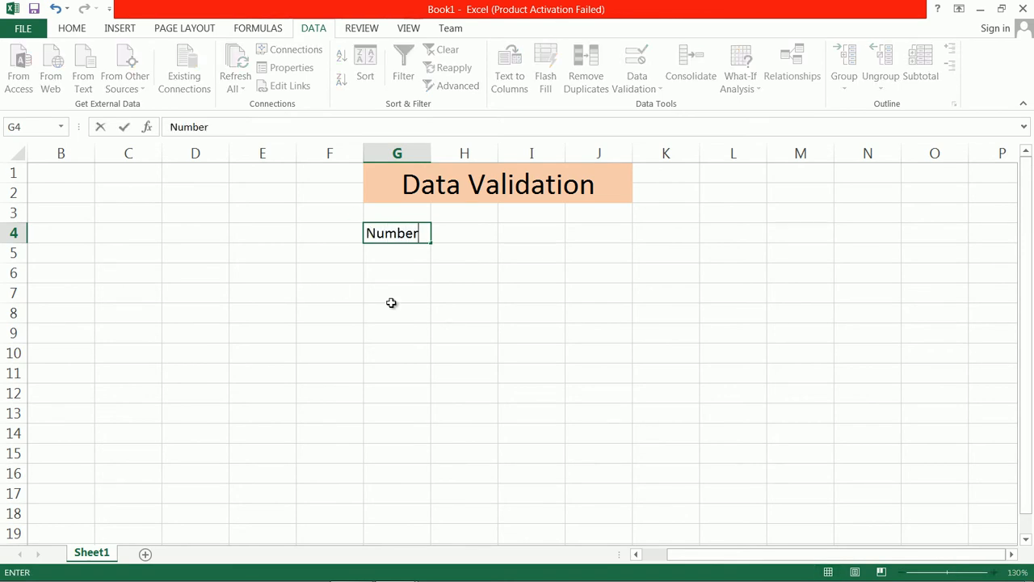
key(Return)
Step: Set up a data validation rule for cells G5:G13 that allows whole numbers with the between condition
drag(408, 255, 414, 420)
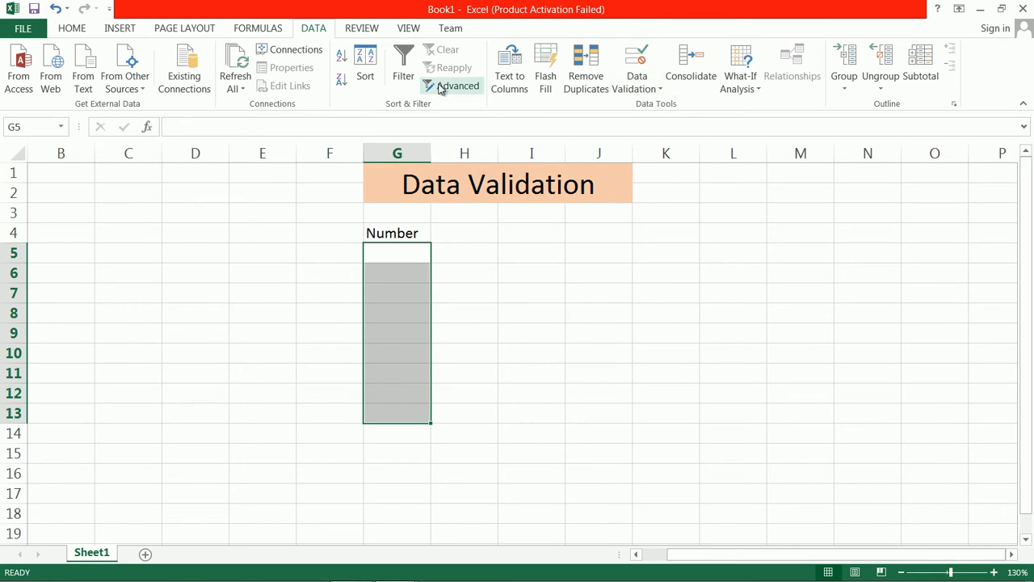
click(639, 88)
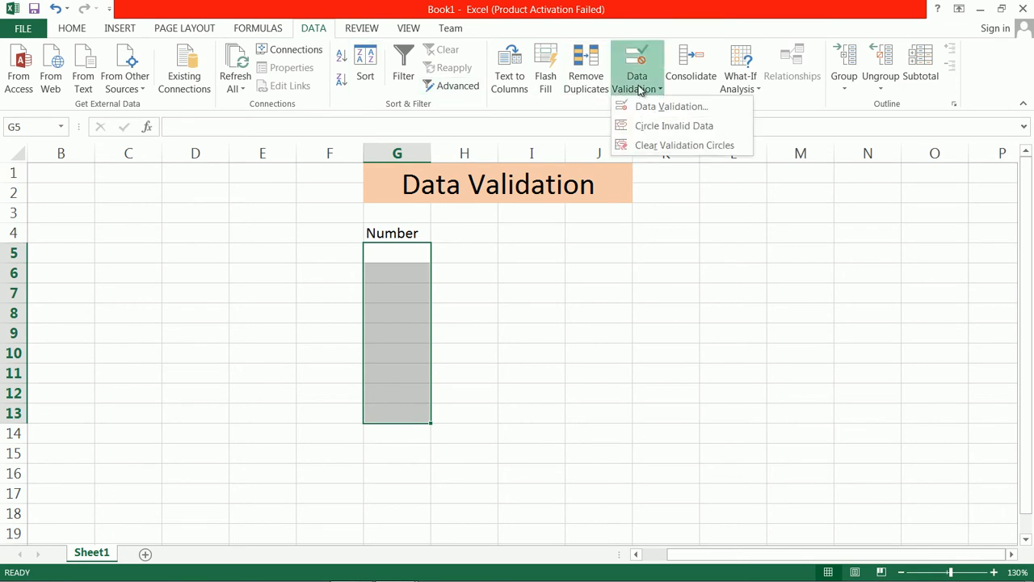
click(667, 108)
click(705, 329)
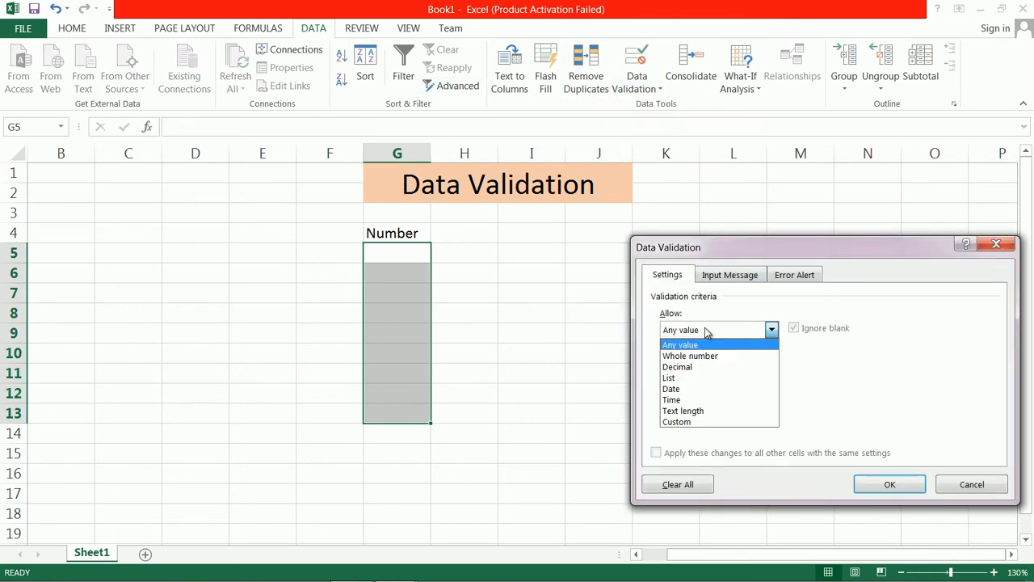
click(701, 354)
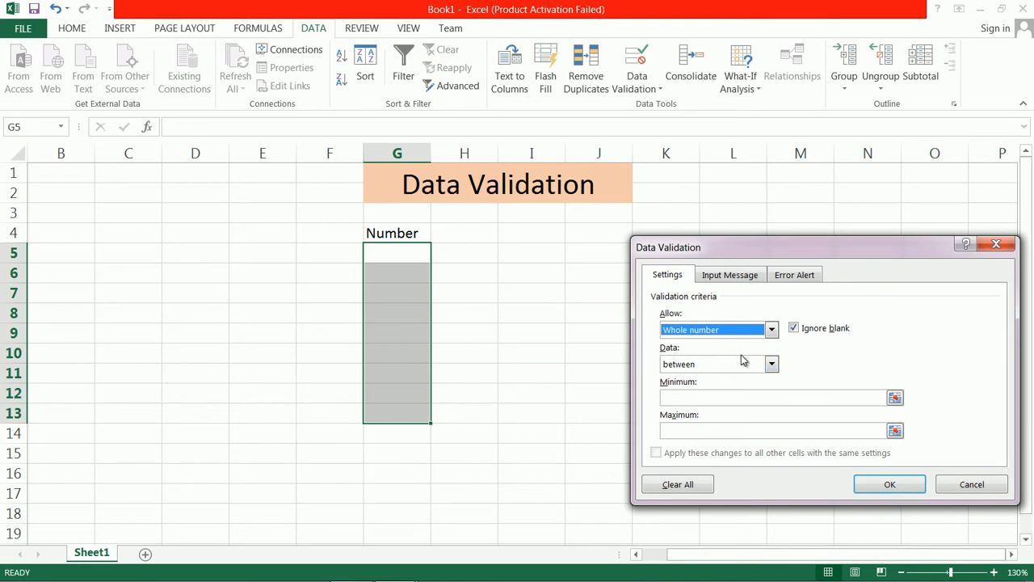
click(772, 364)
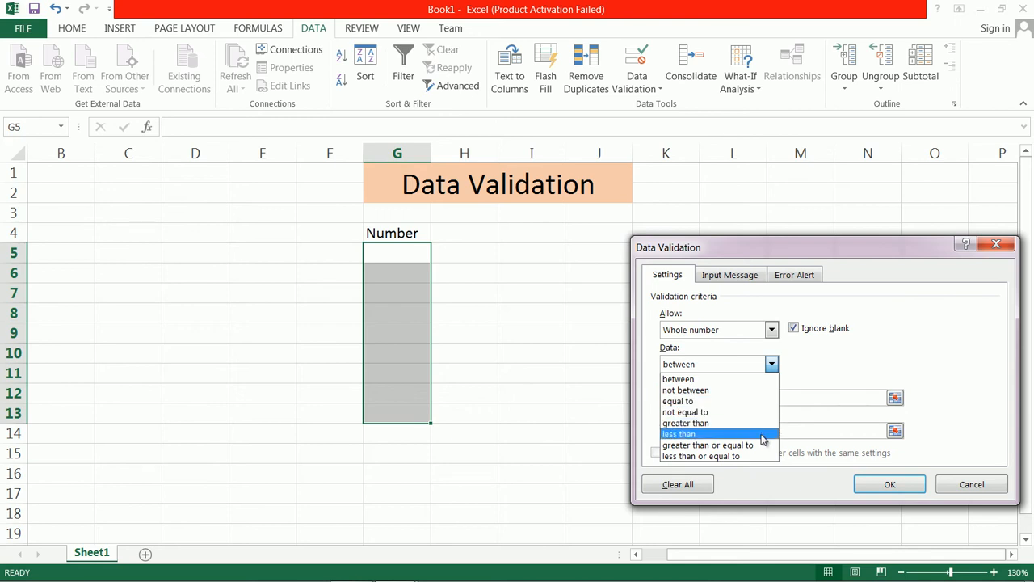
click(759, 380)
Step: Set the whole number rule's minimum to 10, enter its maximum and apply the rule
click(718, 397)
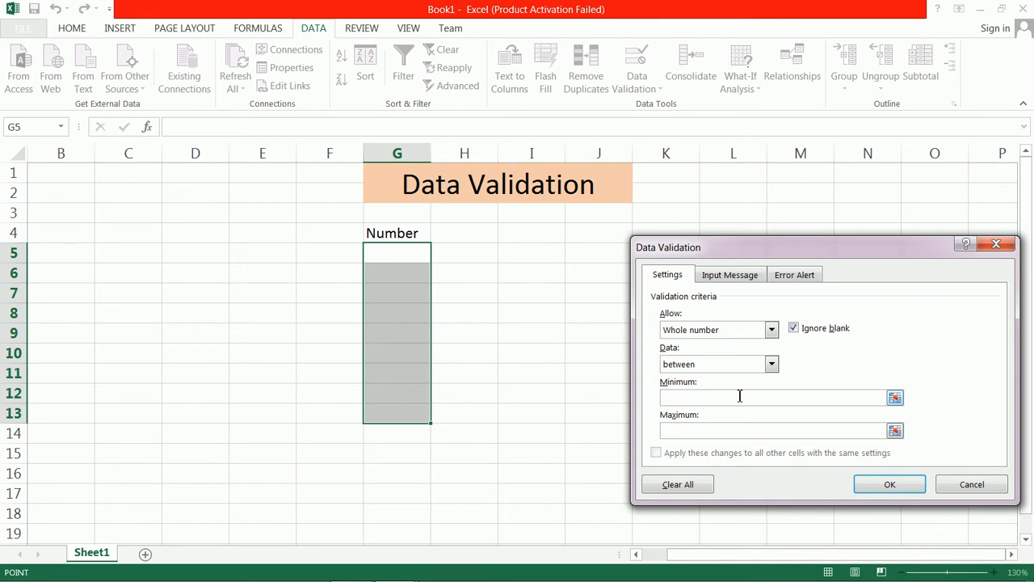
text(10)
click(678, 432)
click(914, 491)
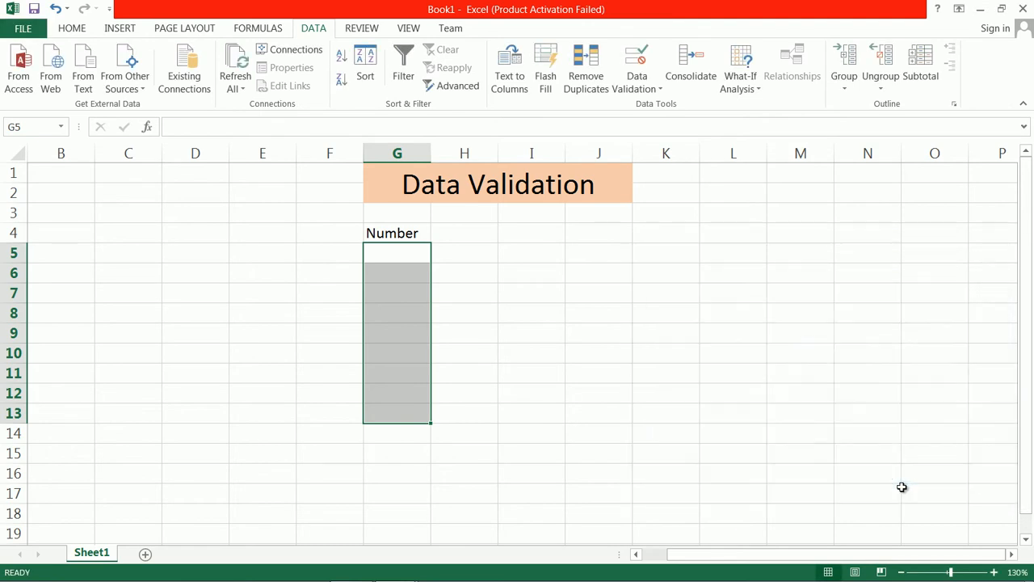
Step: Enter 10 in cell G5 and 55 in cell G6
click(409, 258)
text(10)
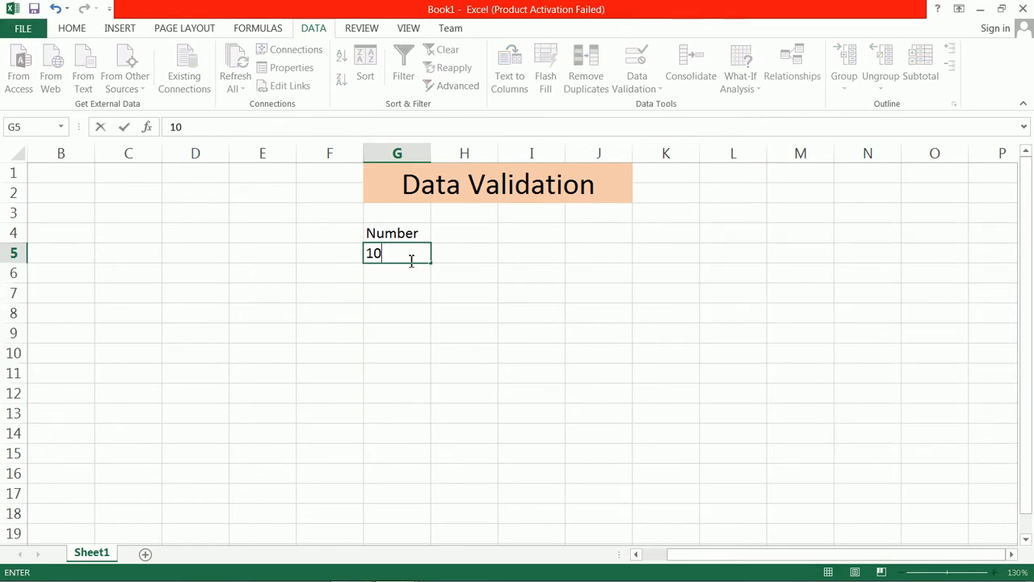
key(Return)
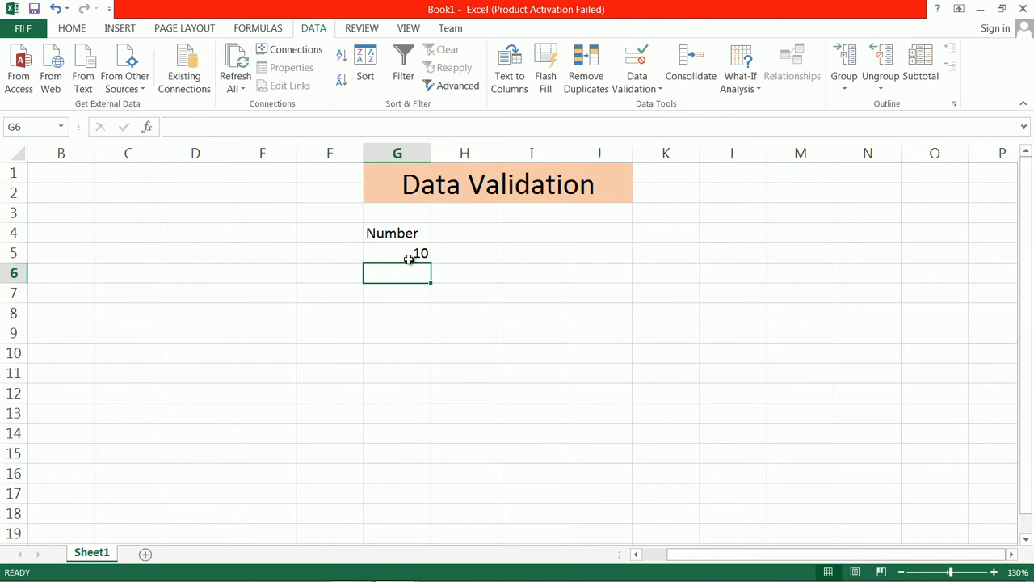
text(55)
key(Return)
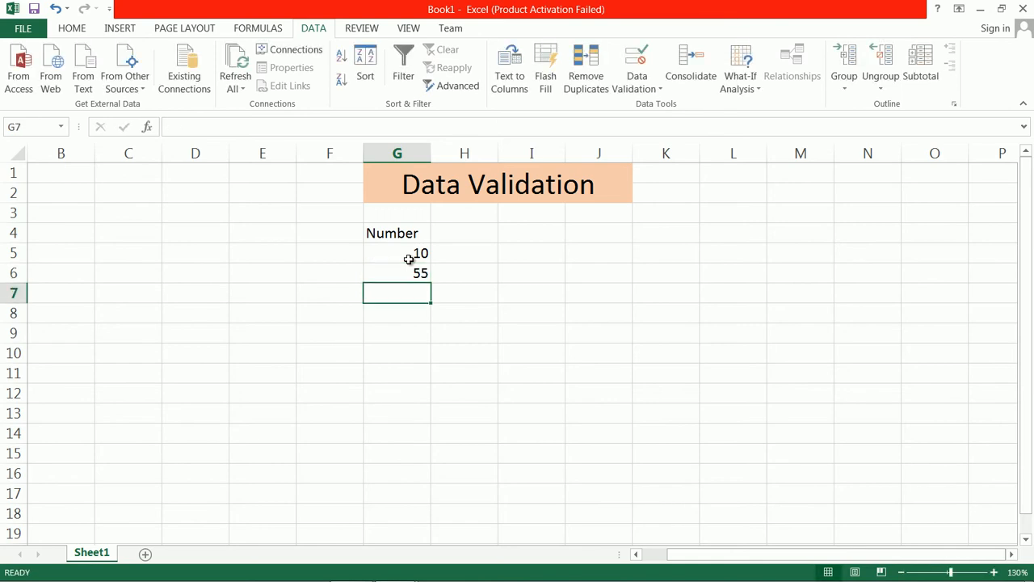
Step: Try to enter 123 in cell G7 and discard the entry
text(1)
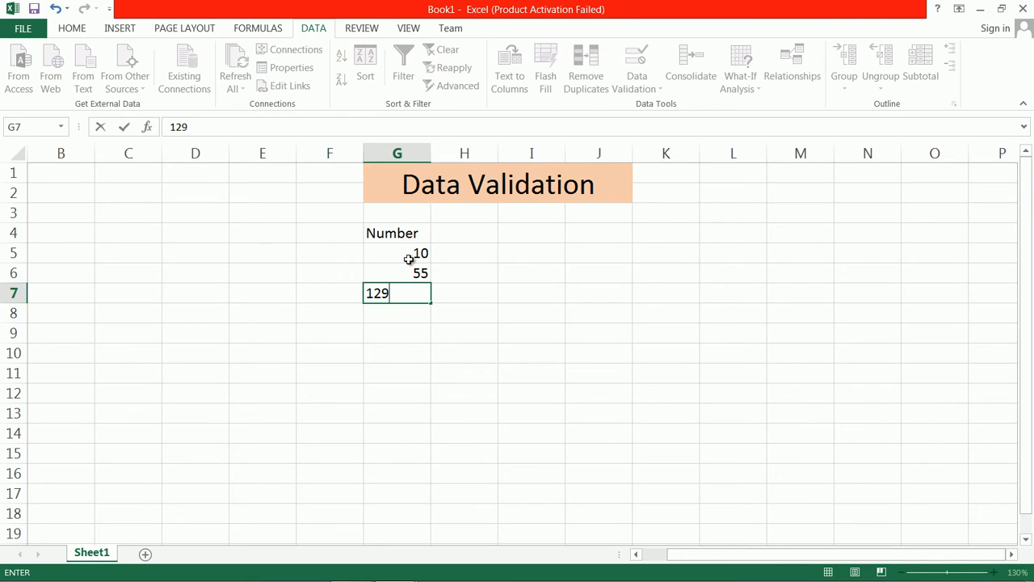
text(23)
key(Return)
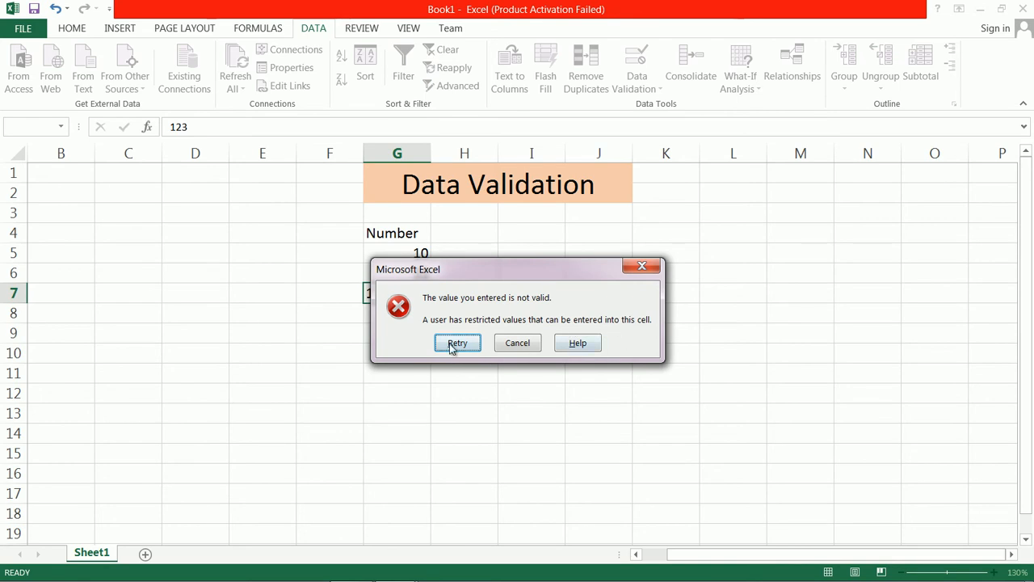
click(517, 343)
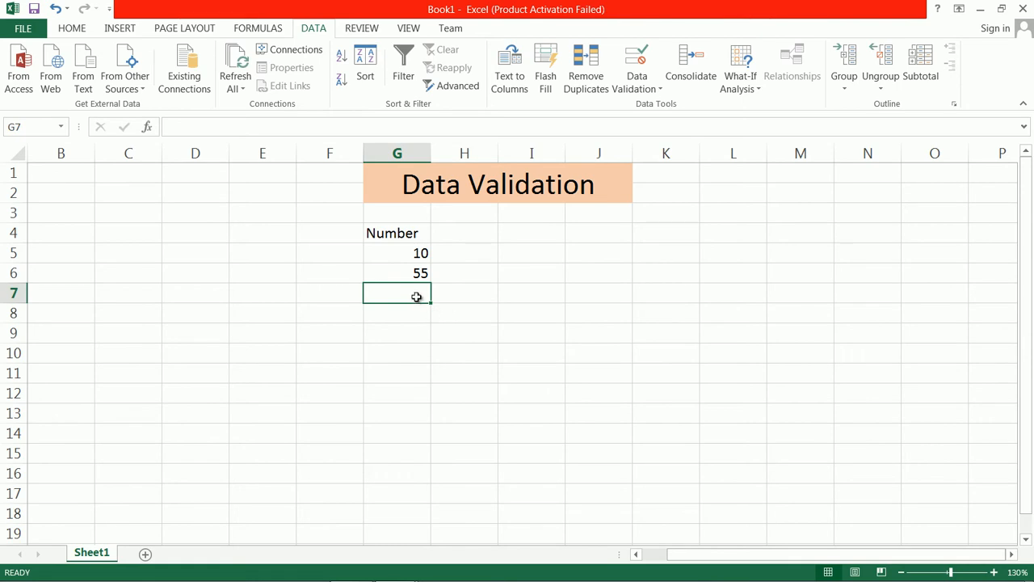
Step: Try entering 111 in cell G7, and replace it with 90
text(111)
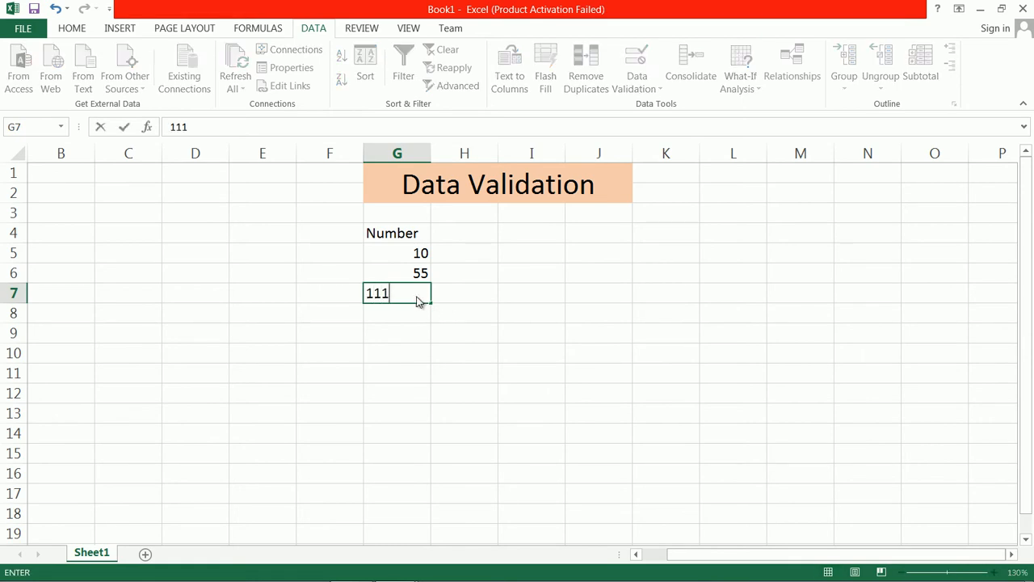
key(Return)
click(456, 342)
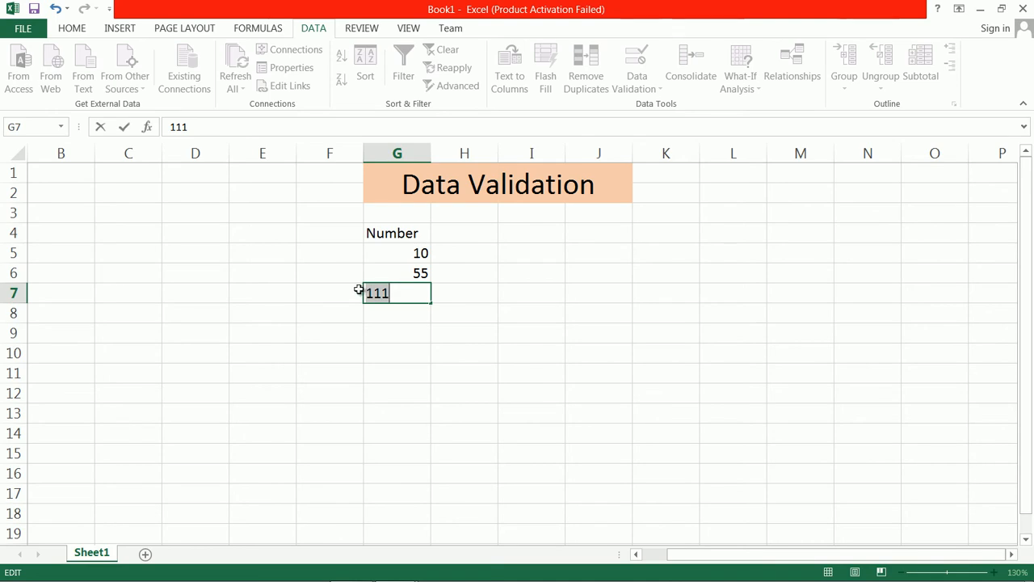
text(90)
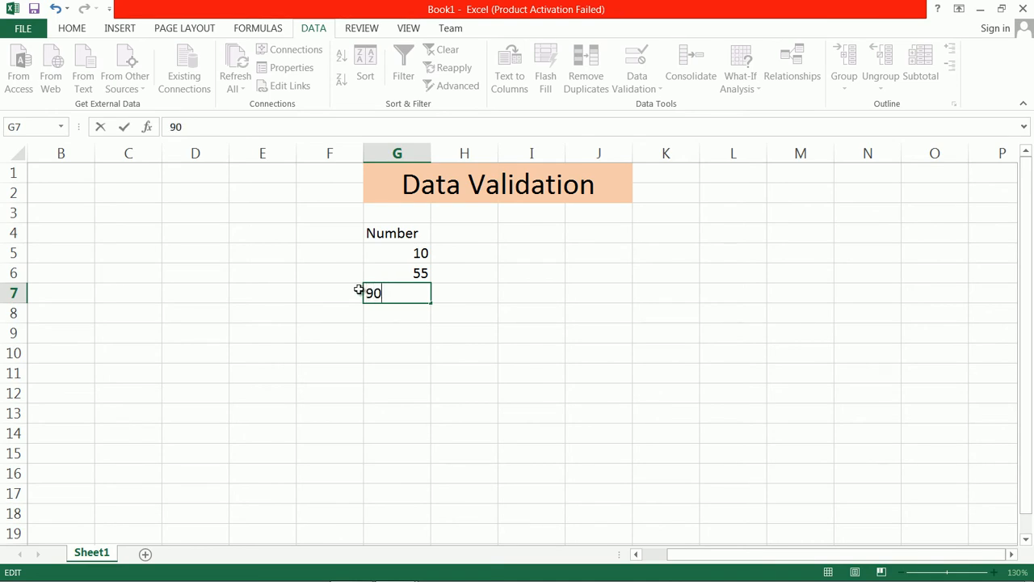
key(Return)
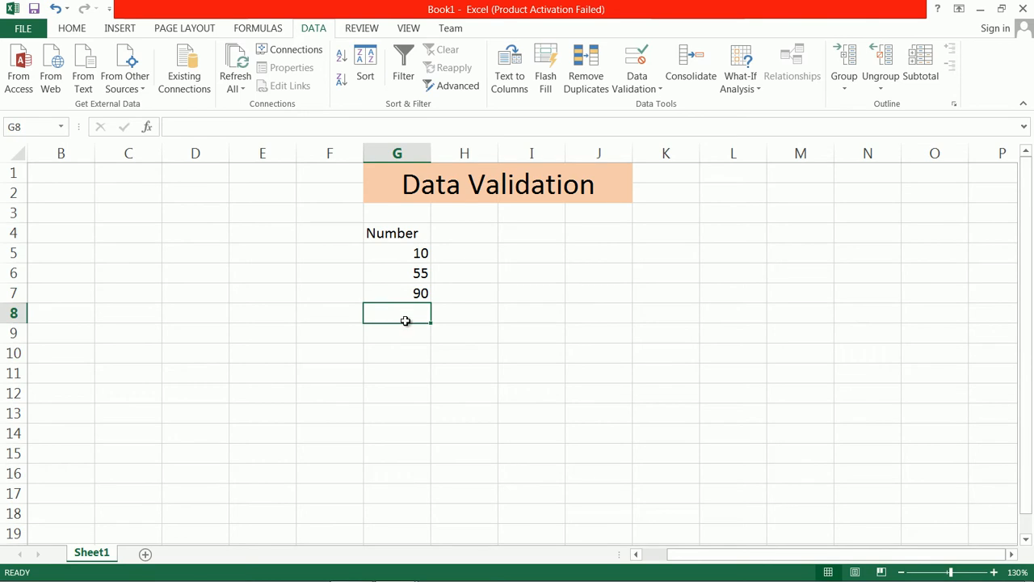
drag(396, 252, 420, 406)
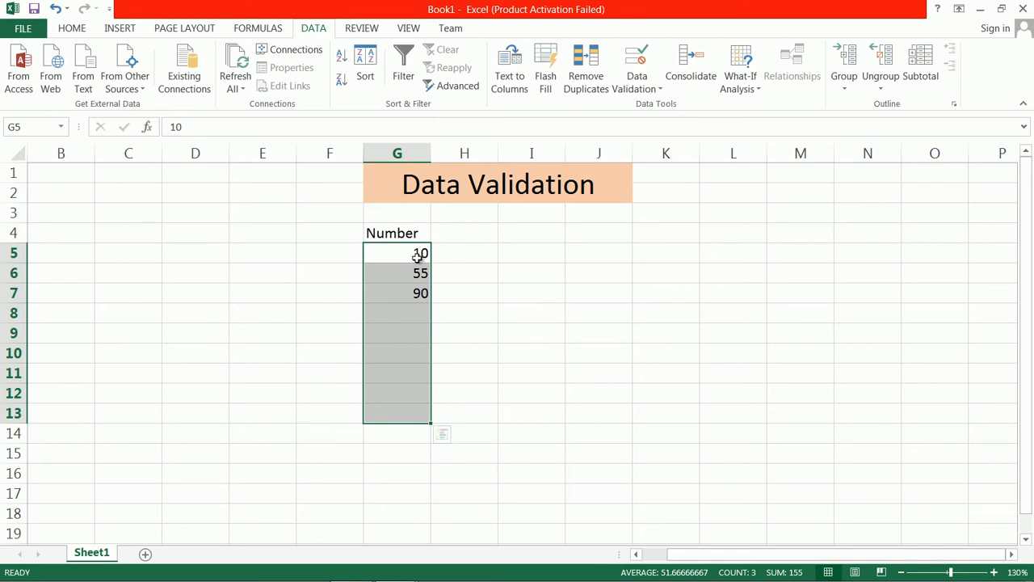
click(465, 236)
click(637, 89)
click(658, 106)
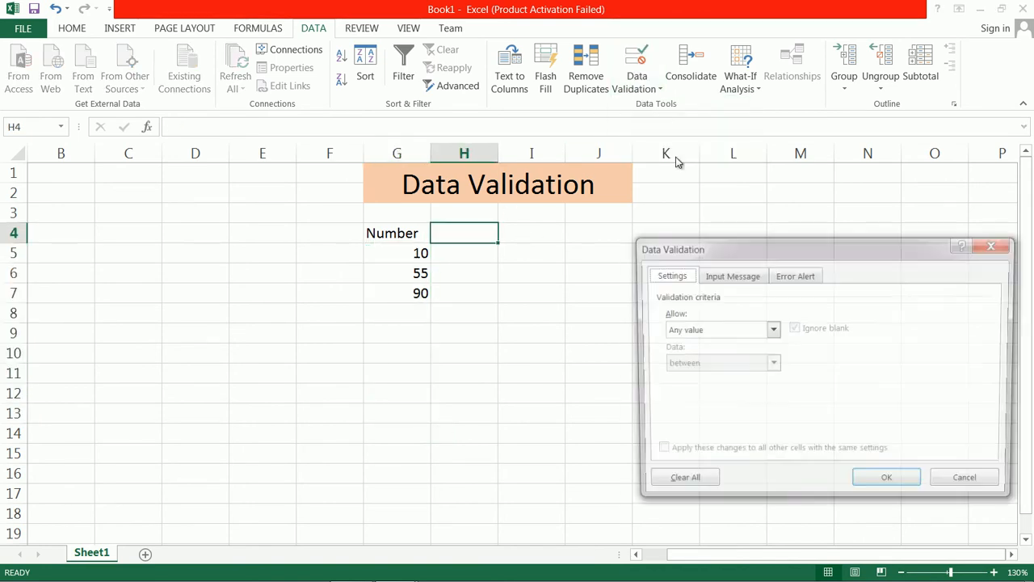
click(718, 331)
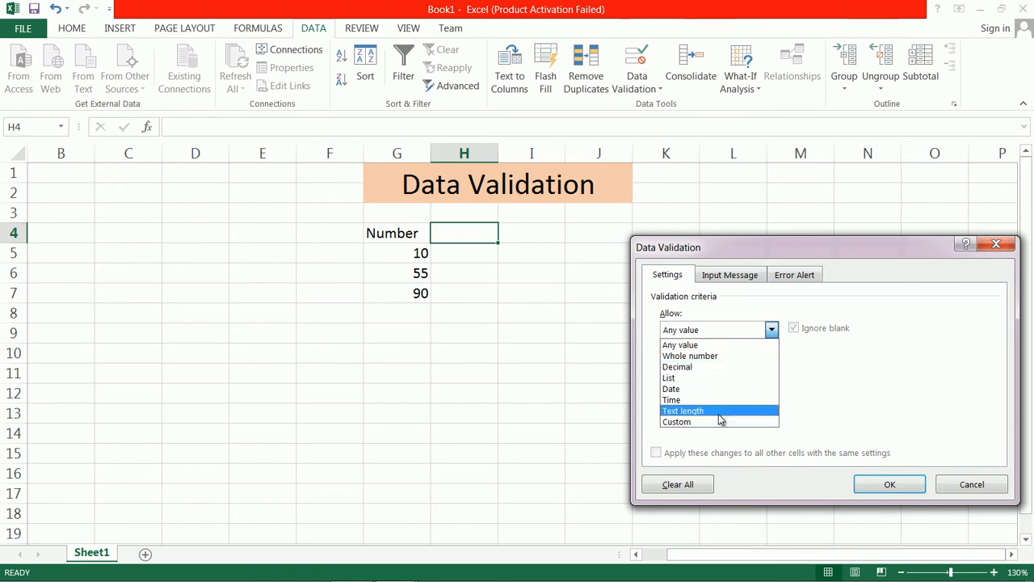
click(889, 483)
click(969, 485)
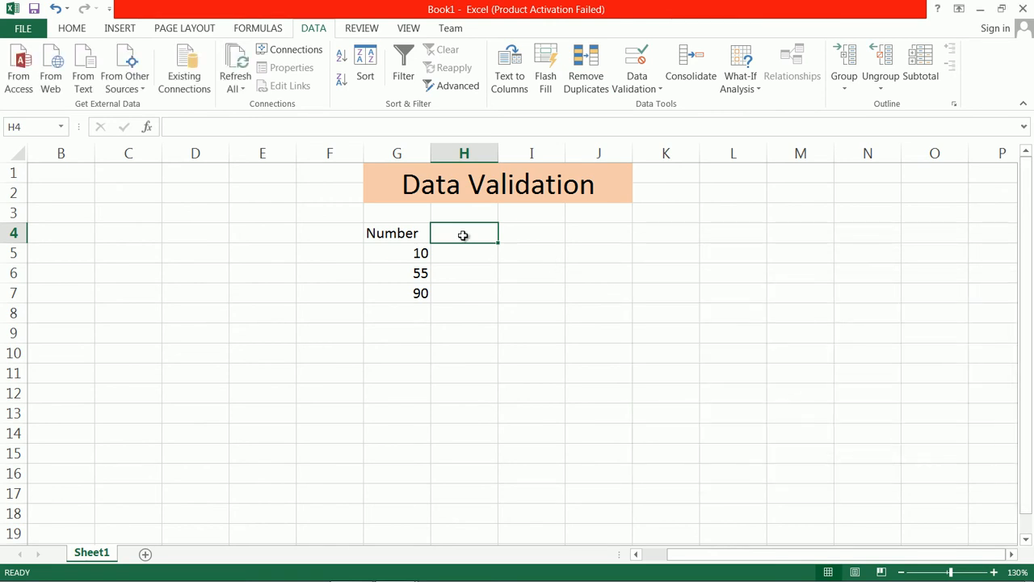
Step: Enter the heading Code in cell H4
double_click(467, 233)
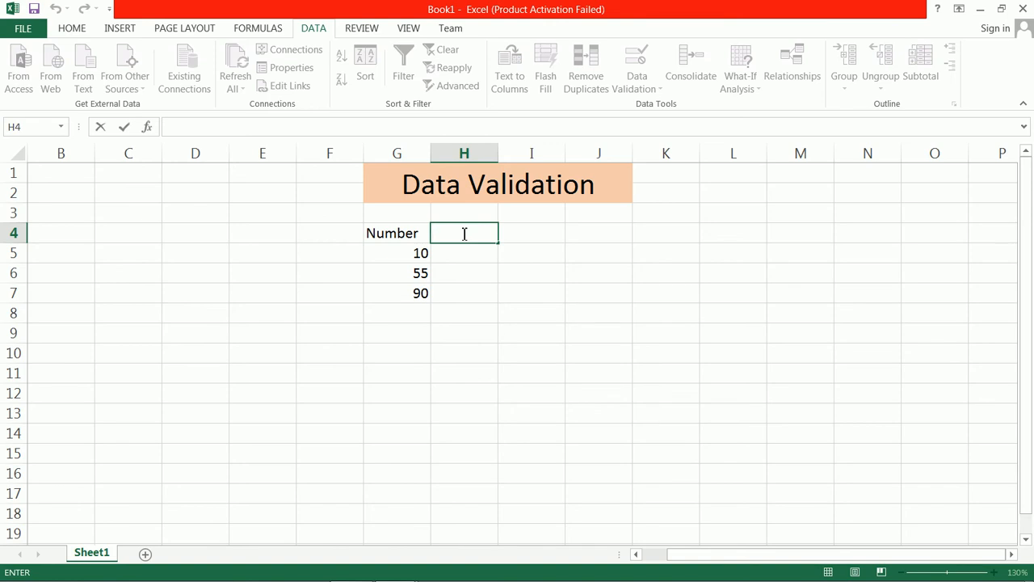
key(Return)
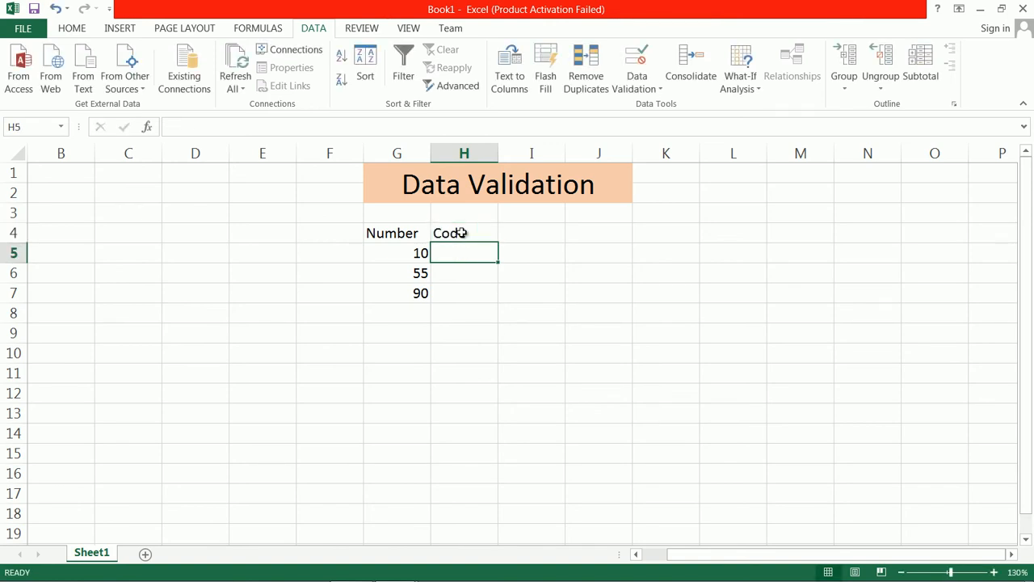
Step: Restrict cells H5:H13 under the Code heading to a text length between 3 and 5
drag(466, 256, 464, 410)
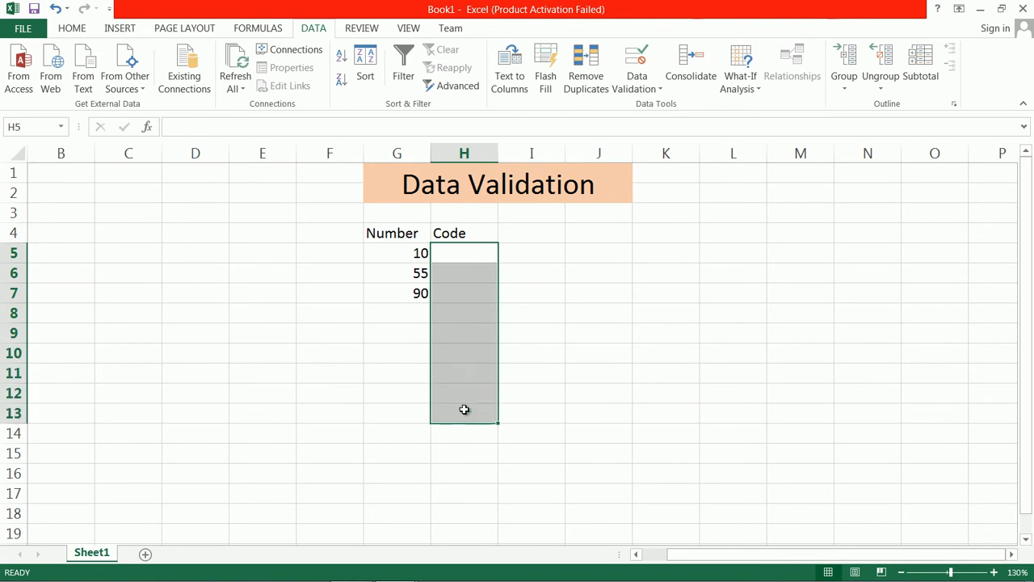
click(638, 87)
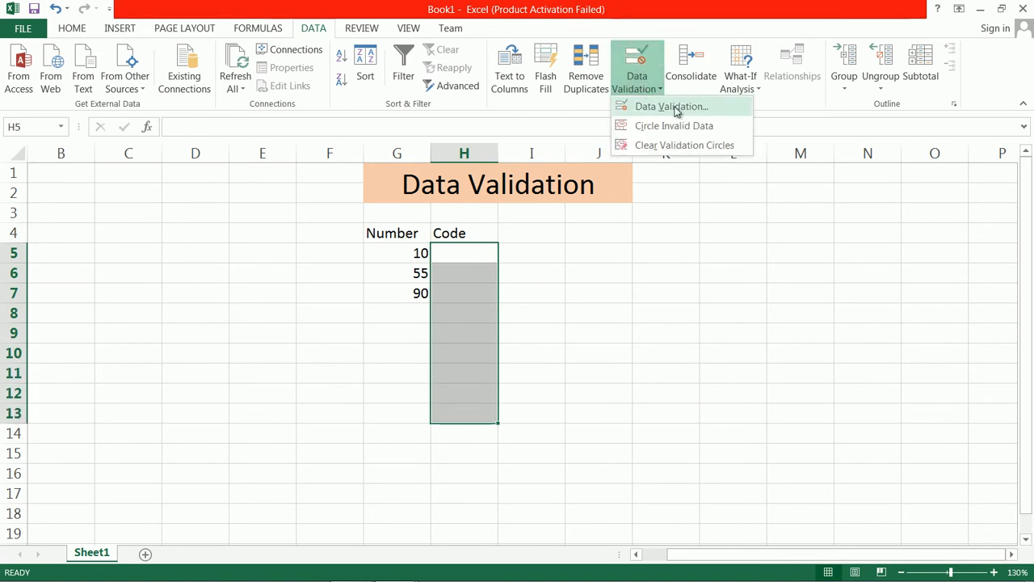
click(672, 106)
click(724, 331)
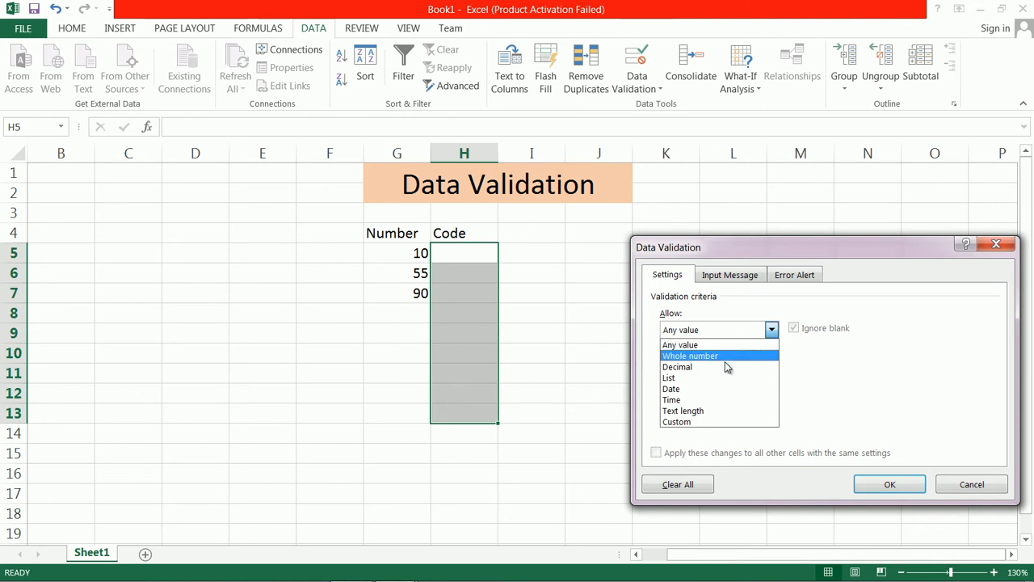
click(714, 410)
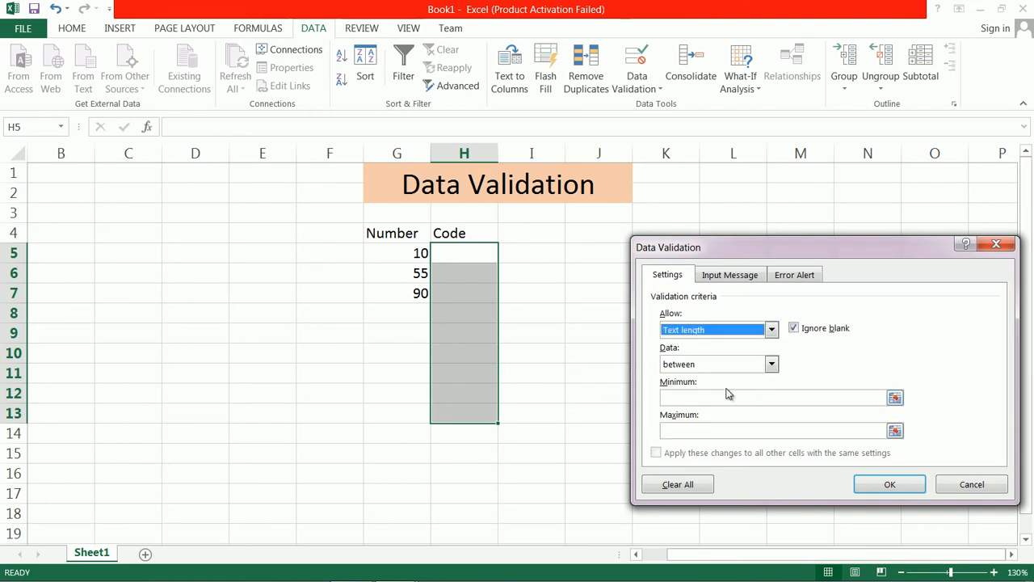
click(724, 397)
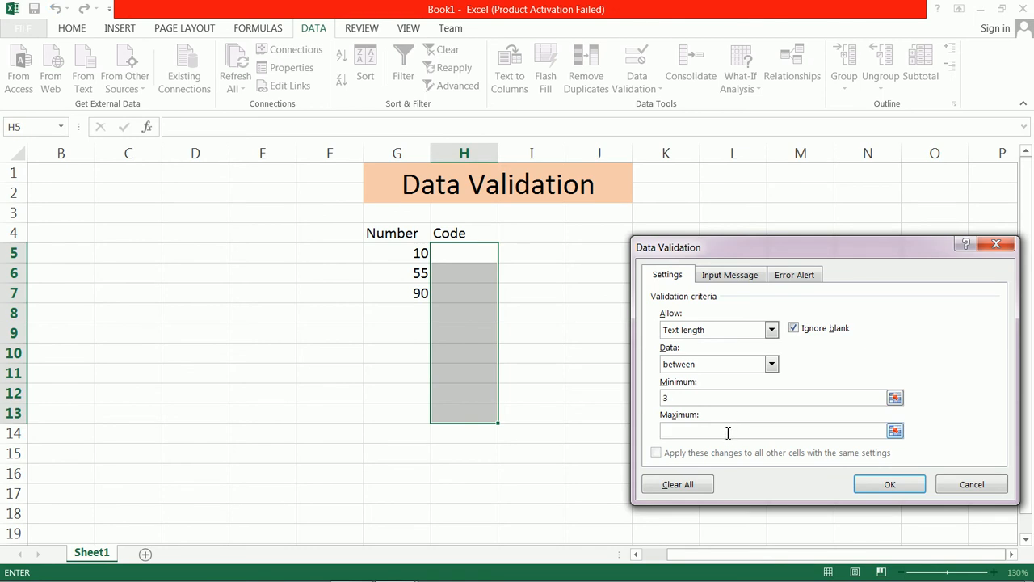
text(5)
click(889, 484)
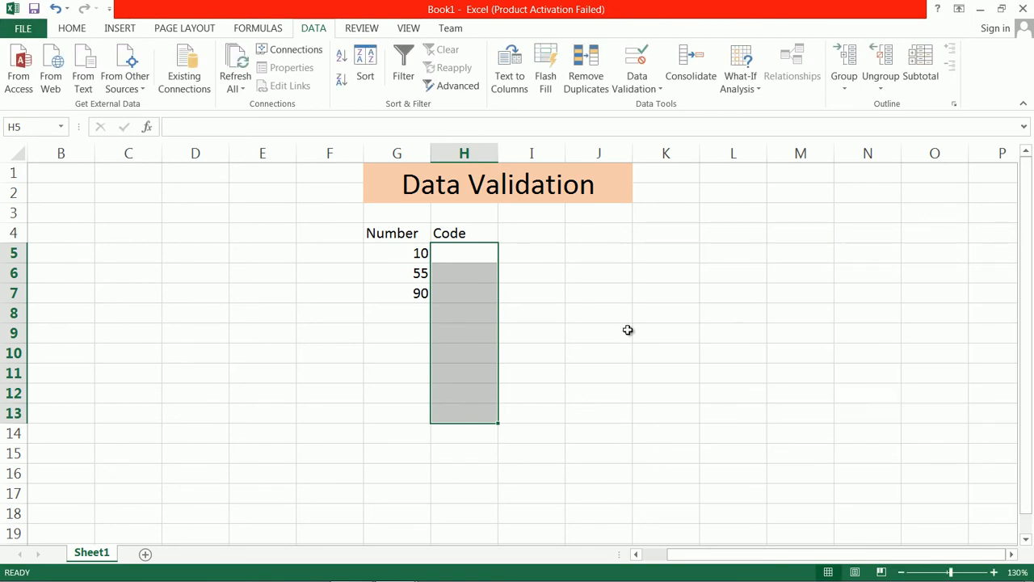
Step: Enter abc in cell H5 as the first code
double_click(468, 251)
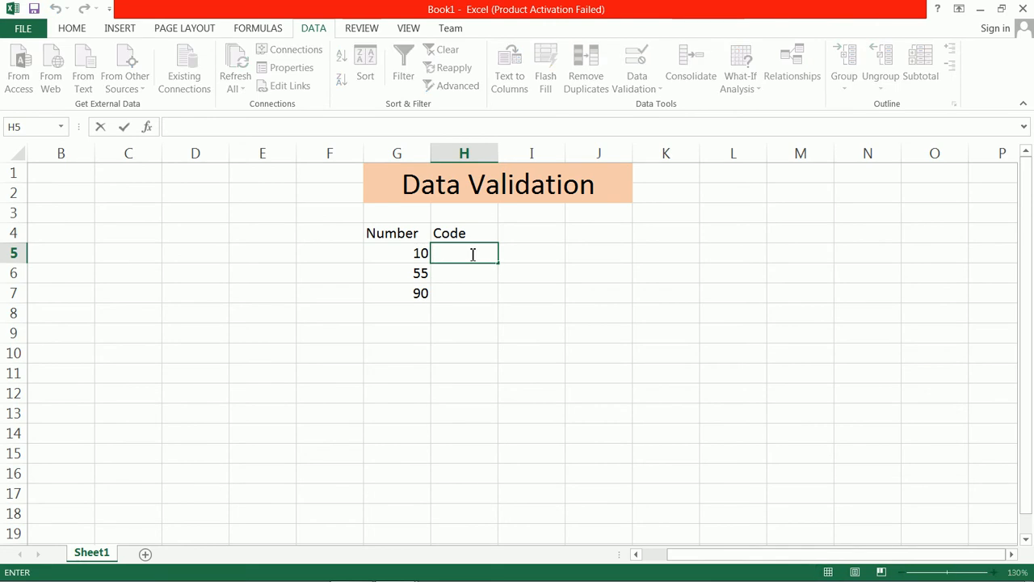
text(abc)
key(Return)
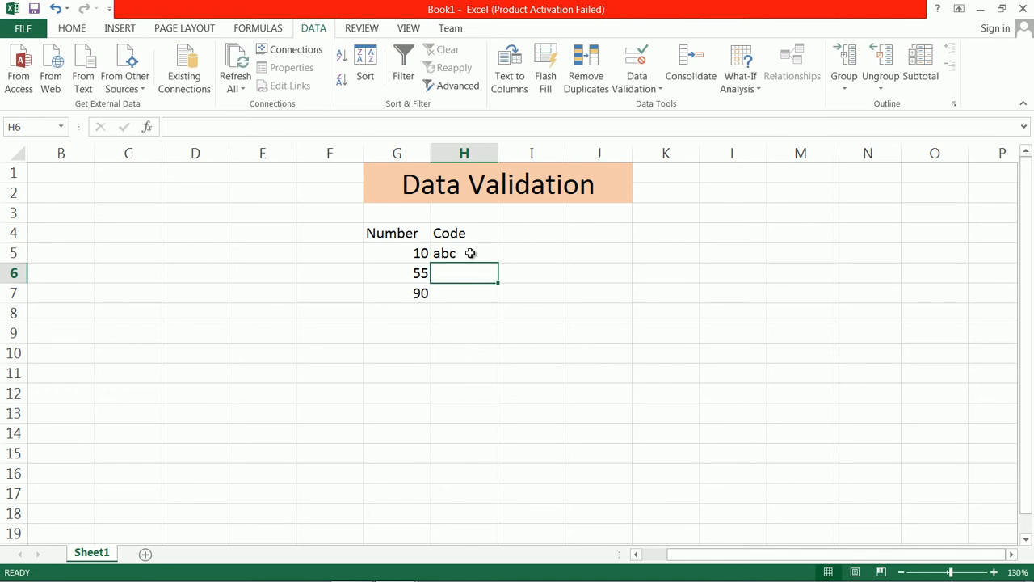
Step: Try to enter the two-letter code aa in cell H6 and discard the entry
text(aa)
key(Return)
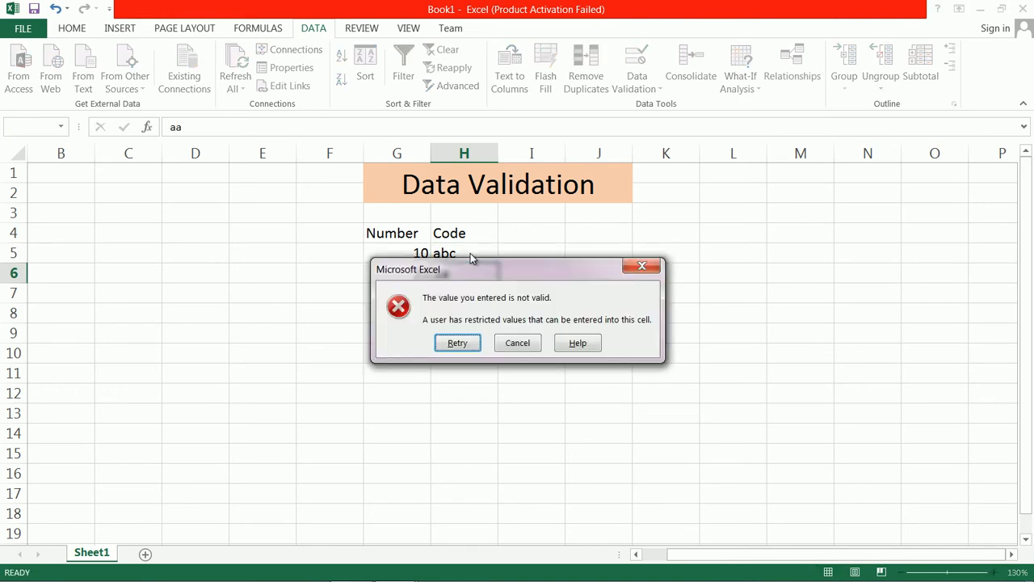
click(457, 344)
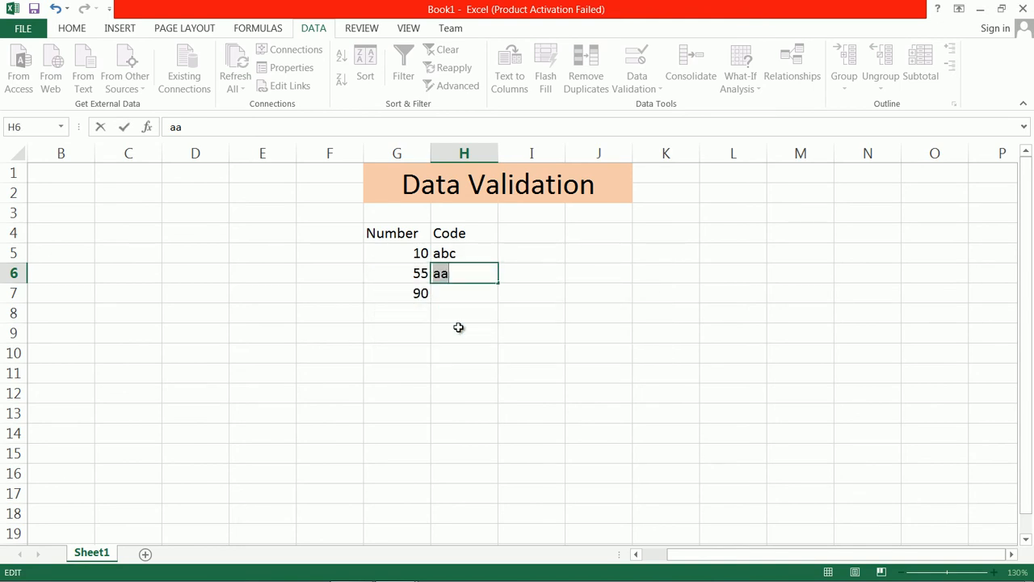
click(468, 251)
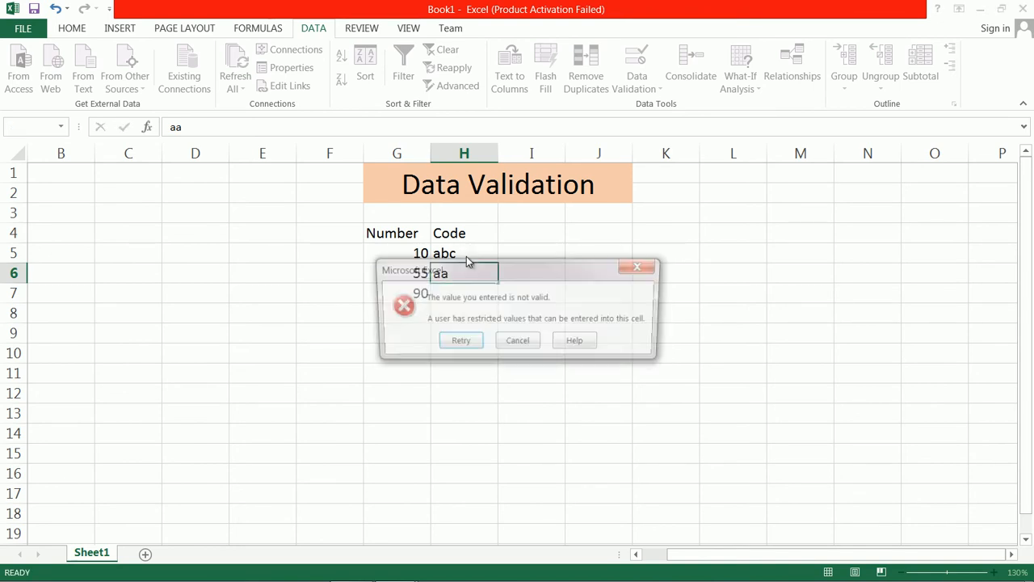
click(517, 343)
click(462, 254)
click(464, 279)
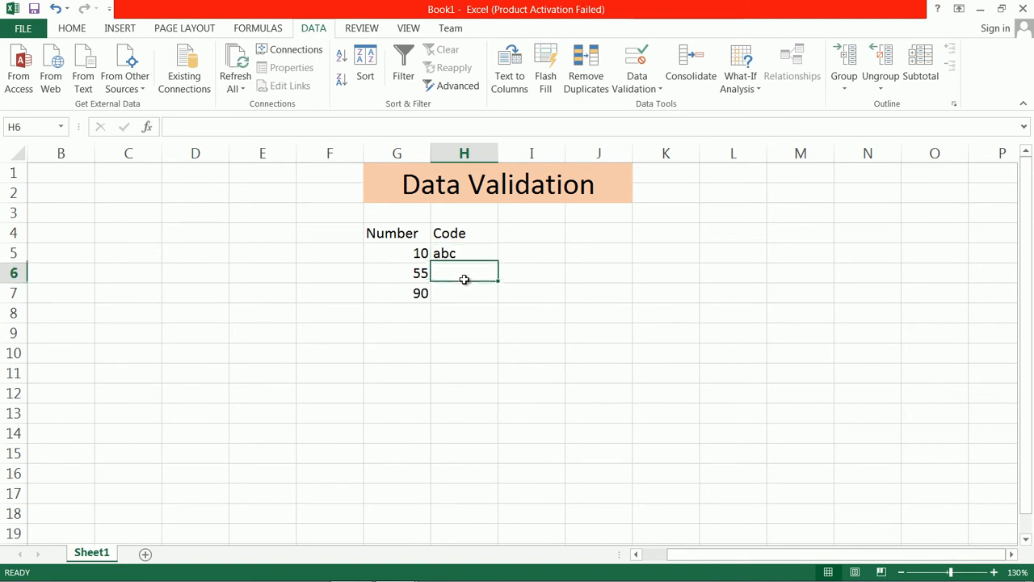
click(521, 236)
click(458, 253)
click(460, 272)
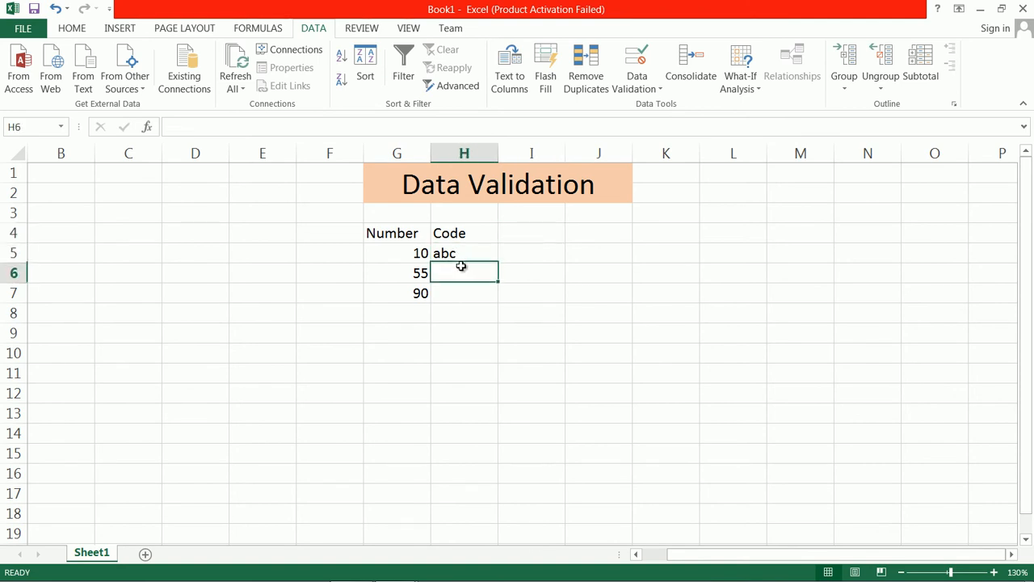
click(524, 234)
click(641, 83)
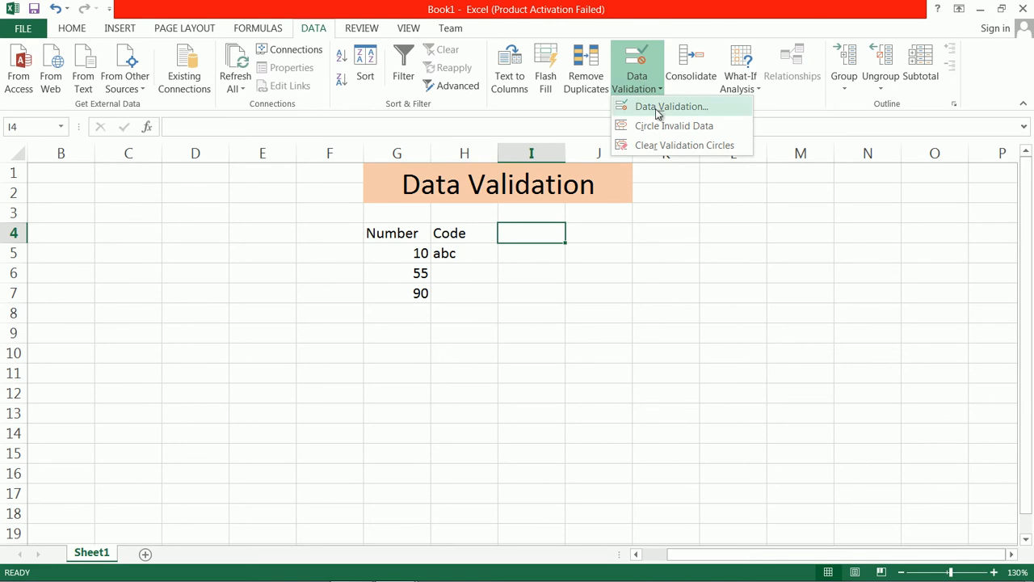
click(661, 106)
click(771, 329)
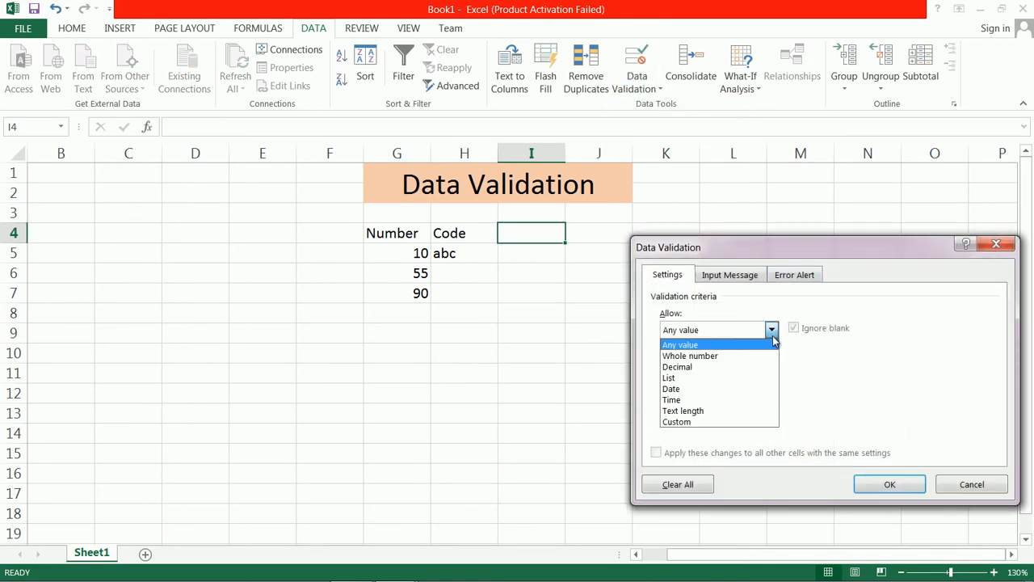
click(734, 391)
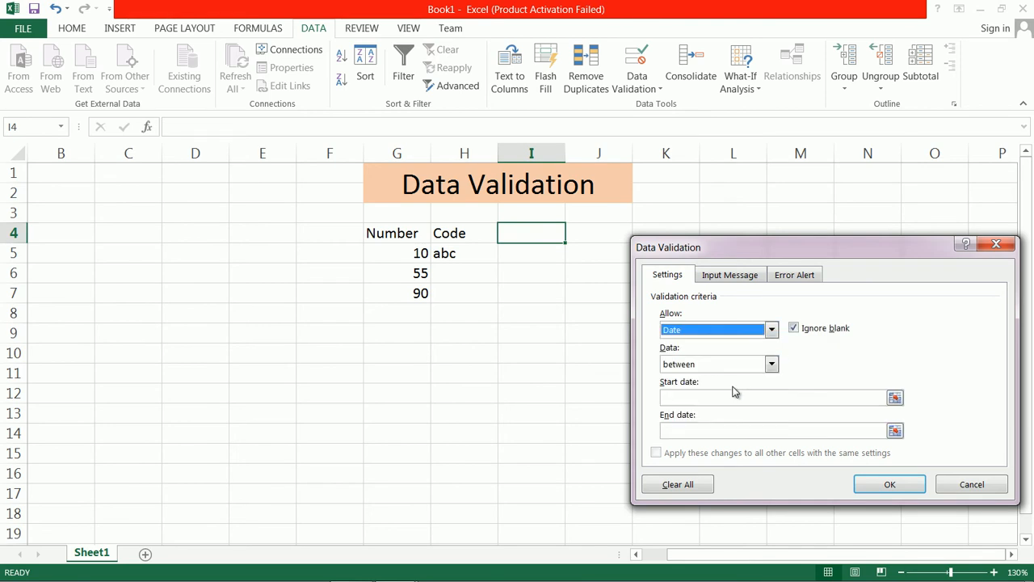
click(972, 492)
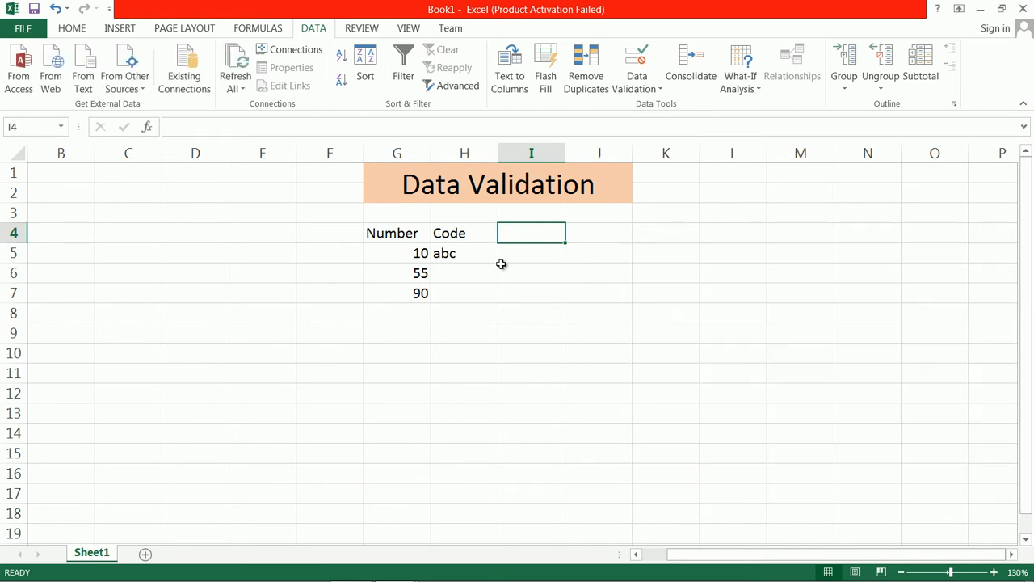
Step: Enter the heading Join Date in cell I4
mouse_move(529, 233)
mouse_down()
mouse_move(541, 320)
mouse_move(528, 233)
mouse_up()
text(Join Dat)
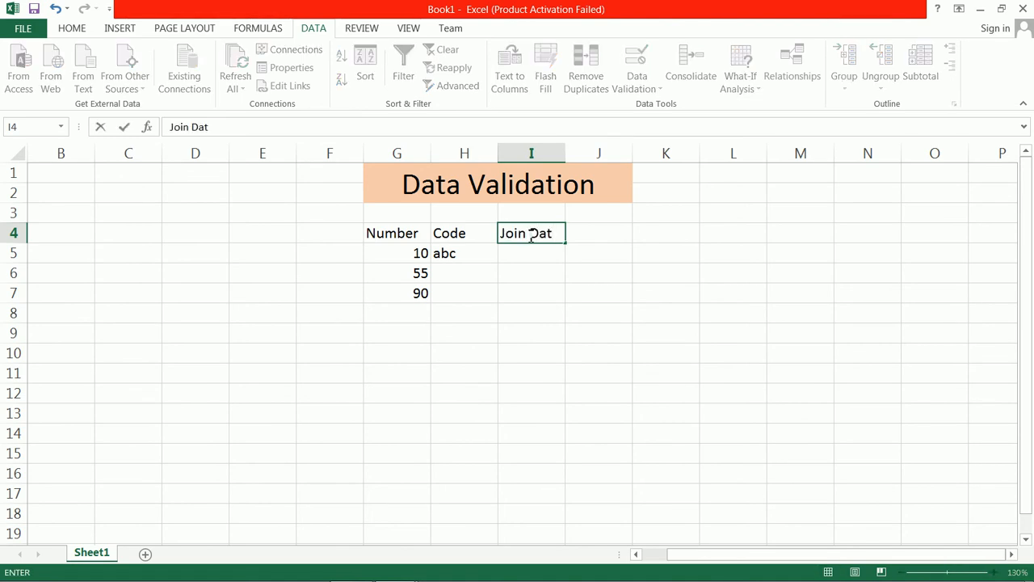
text(e)
key(Return)
Step: Restrict cells I5:I13 under the Join Date heading to dates between 1/1/2019 and 1/1/2020
drag(535, 251, 550, 407)
click(648, 93)
click(664, 106)
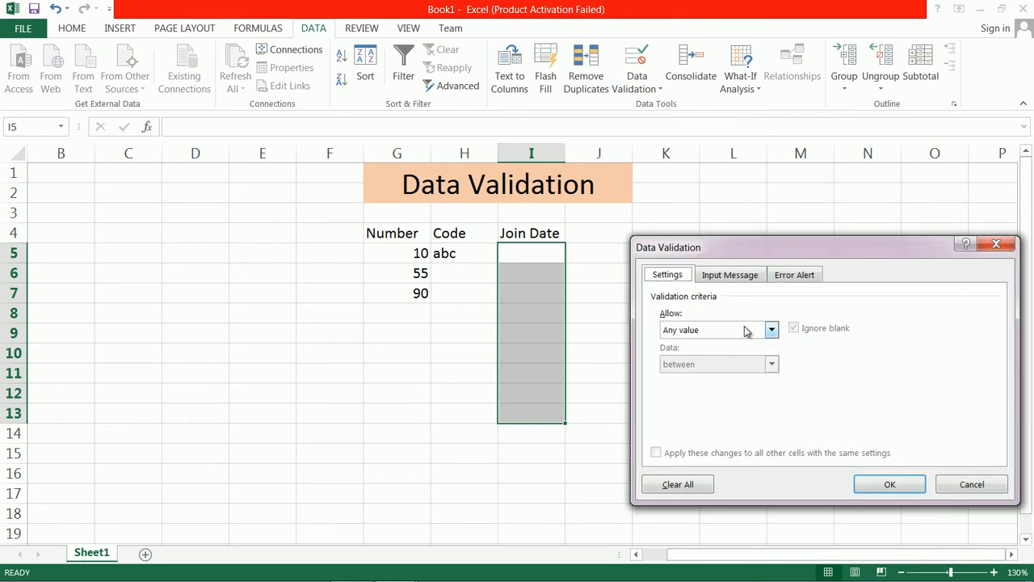
click(747, 331)
click(710, 389)
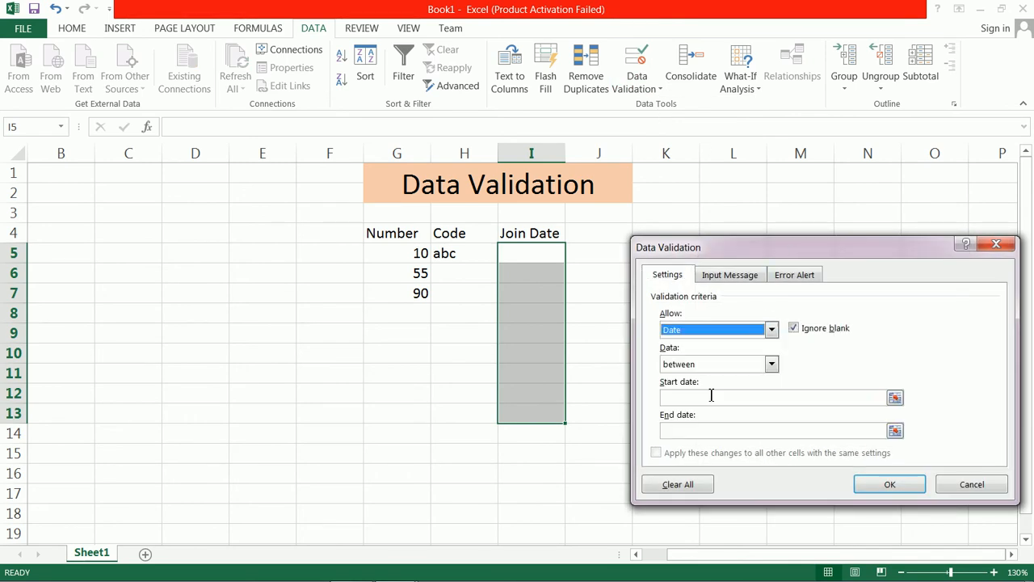
click(709, 396)
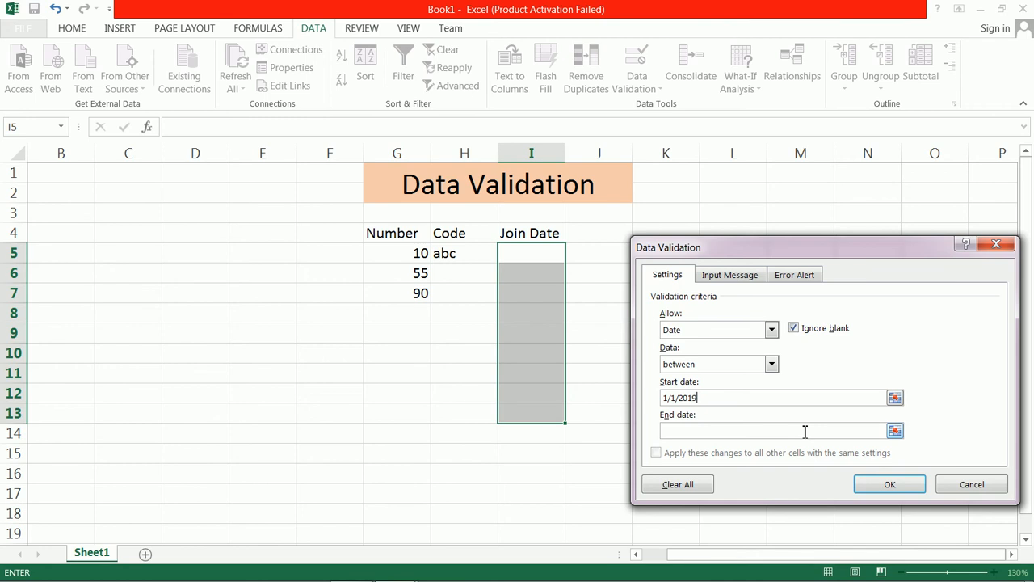
text(1/1/2020)
click(867, 487)
Step: Enter the dates 12/2/2019 in cell I5 and 10/10/2019 in cell I6
double_click(525, 255)
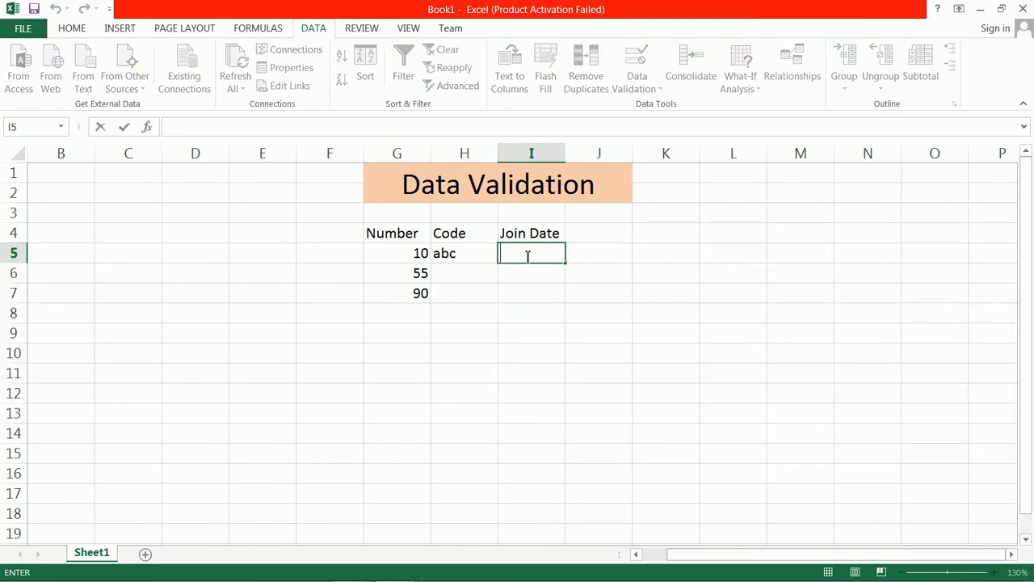
text(12/2/201)
key(BackSpace)
text(201)
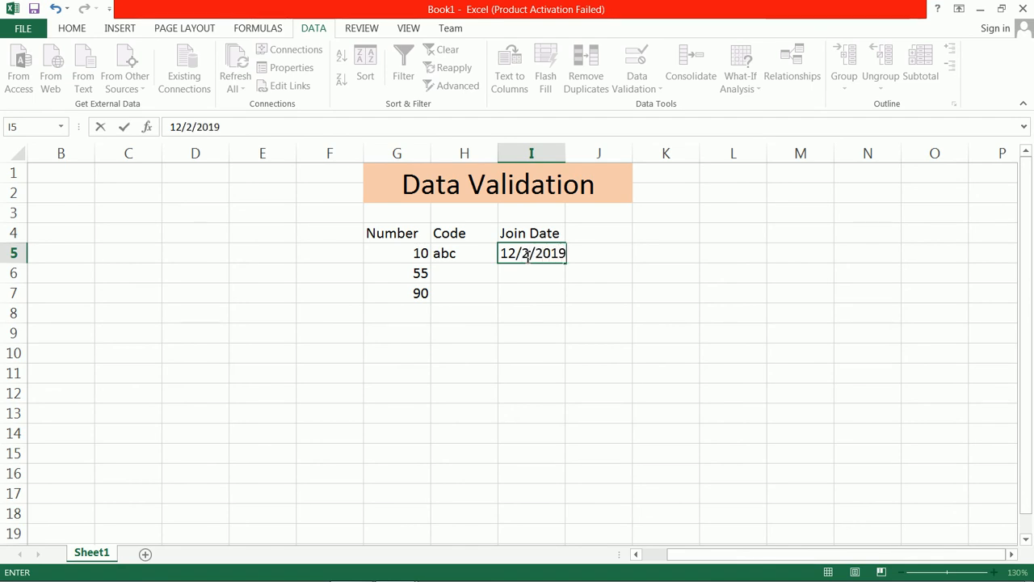
key(Return)
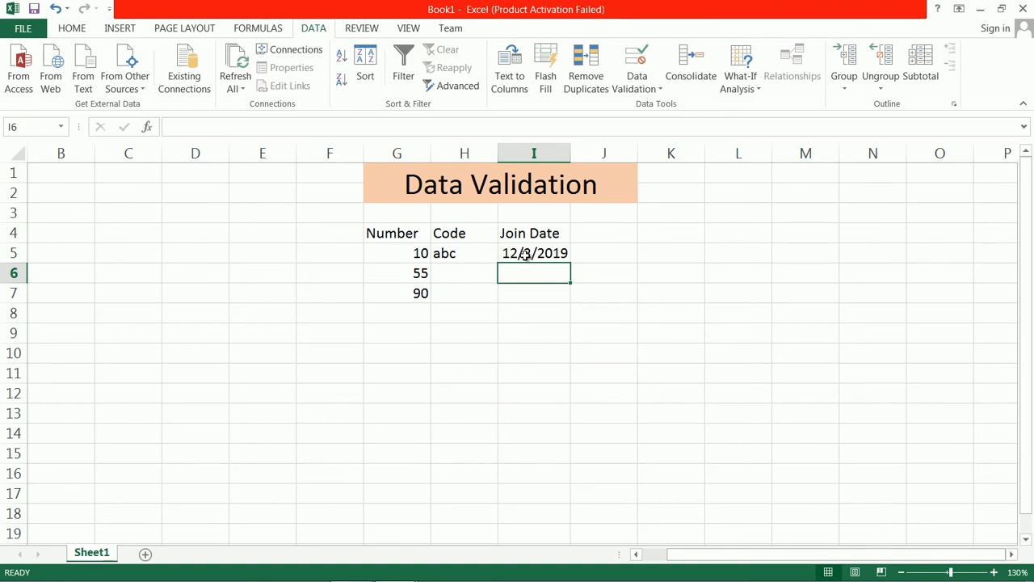
text(10/10)
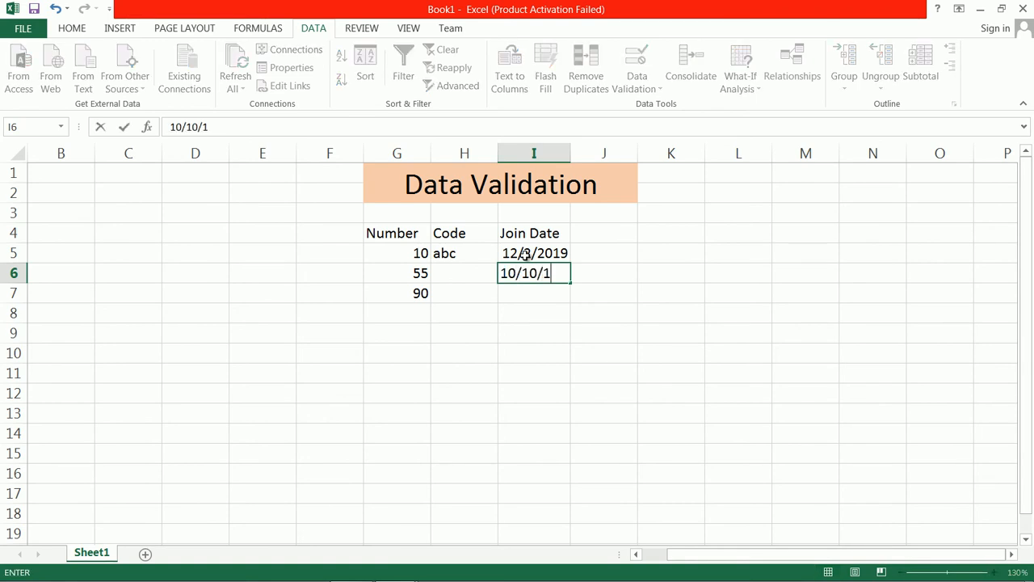
text(/2019)
key(Return)
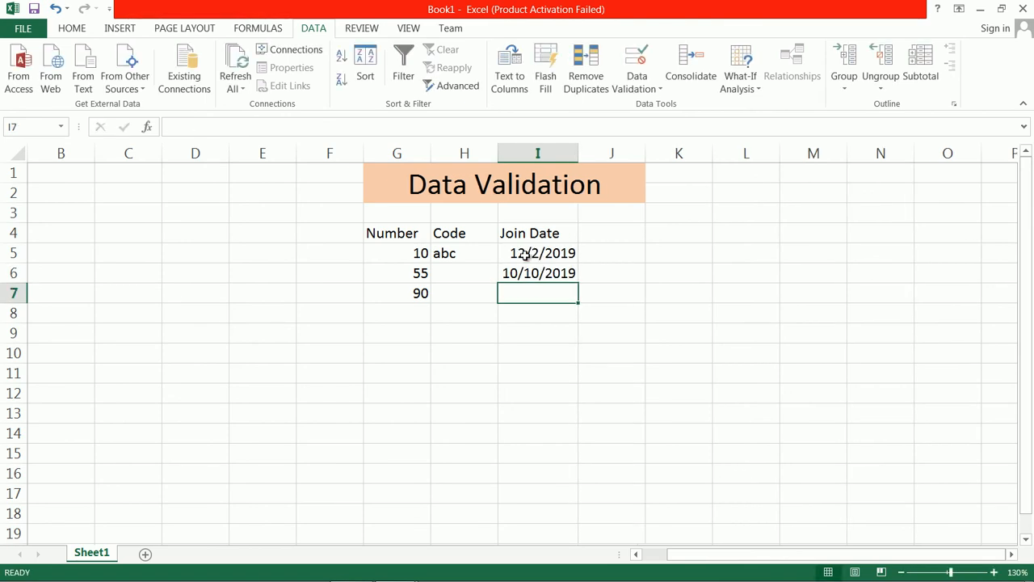
Step: Try to enter the date 1/5/2020 in cell I7 and discard the entry
text(1/5/2020)
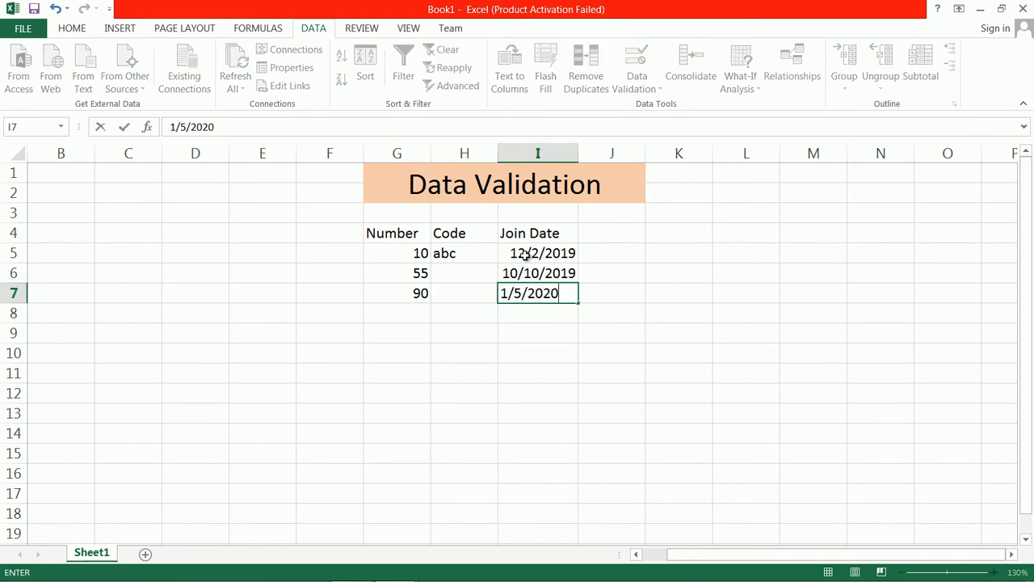
key(Return)
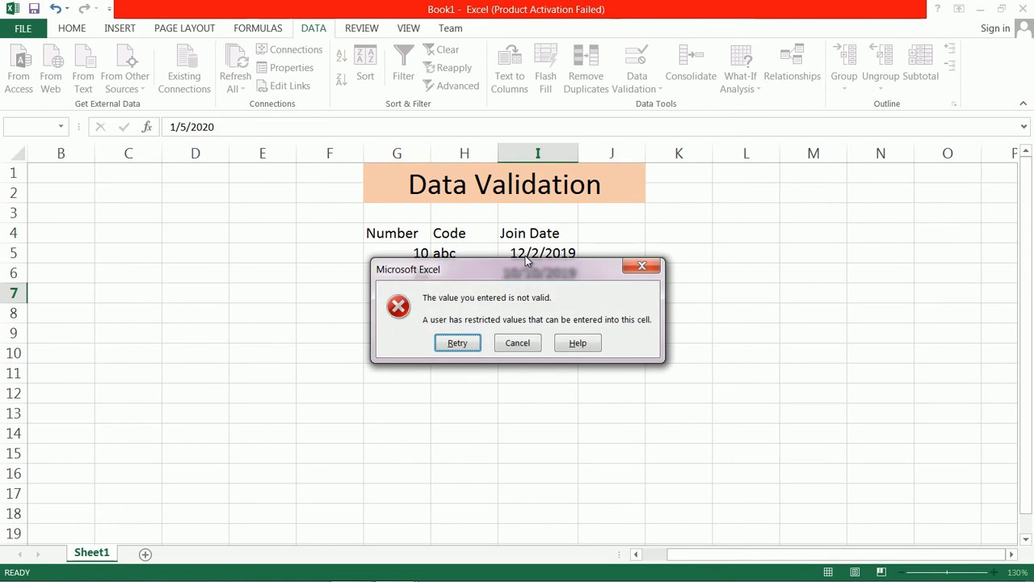
click(459, 343)
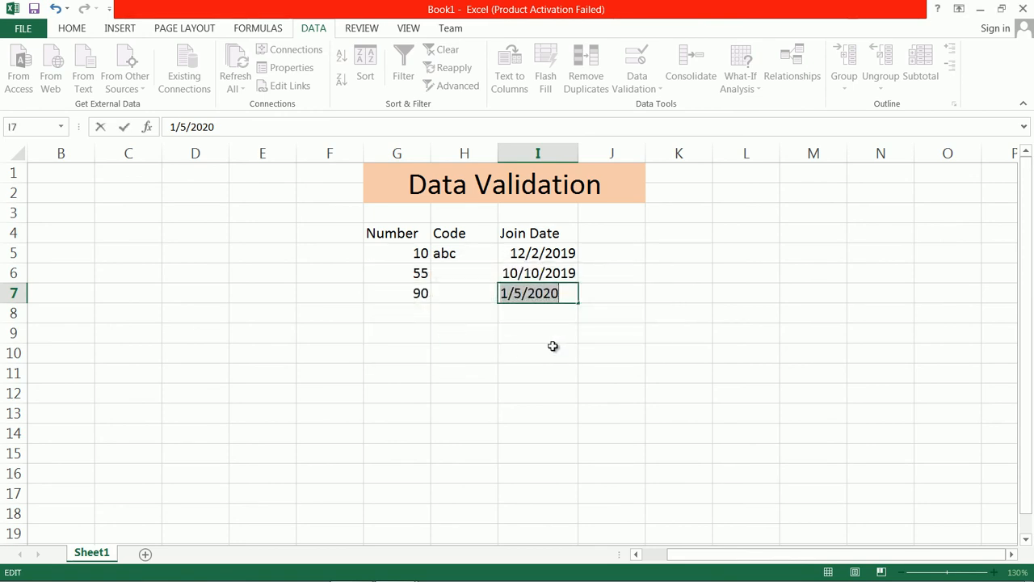
key(Return)
click(518, 342)
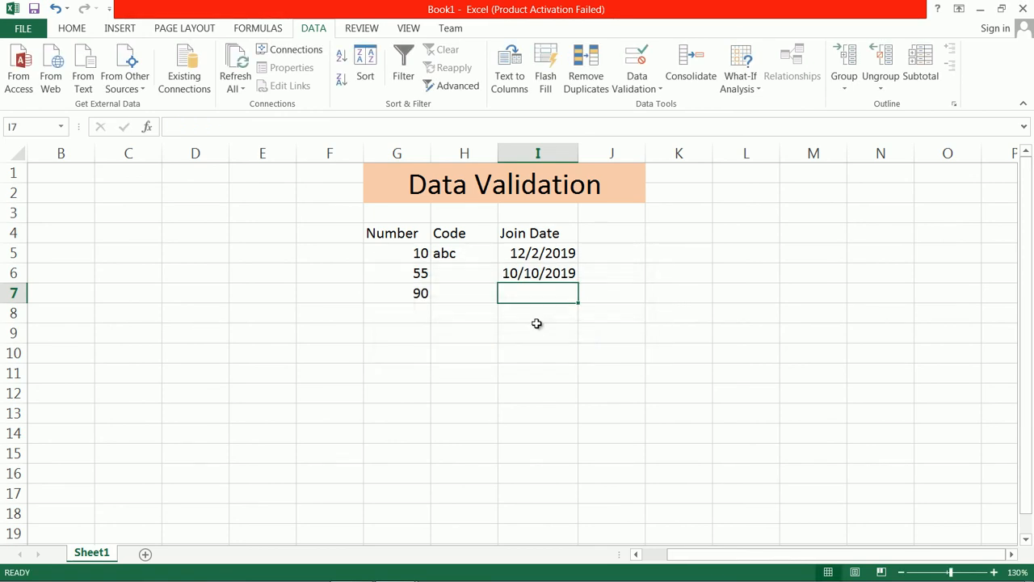
click(607, 232)
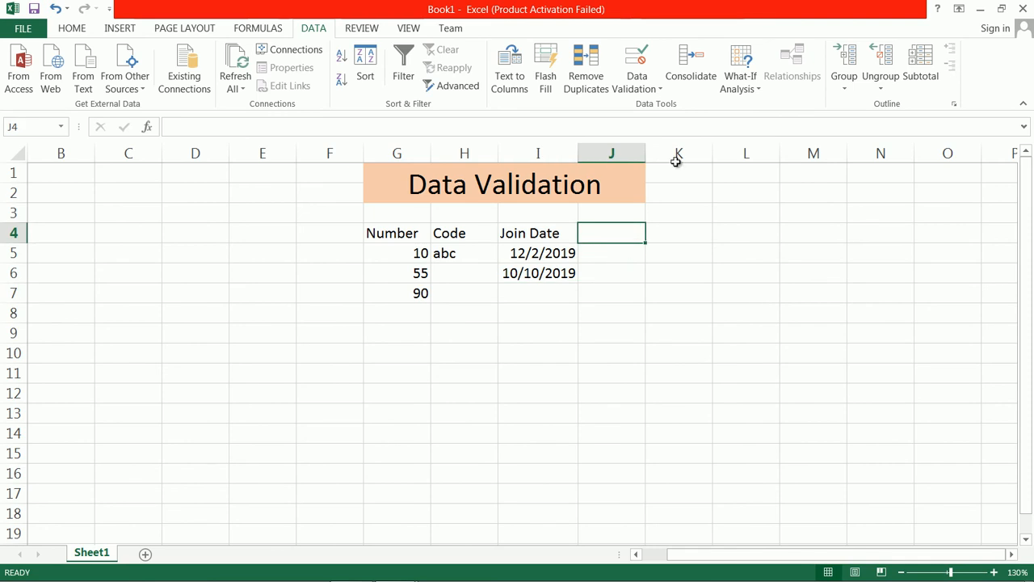
click(646, 87)
click(656, 108)
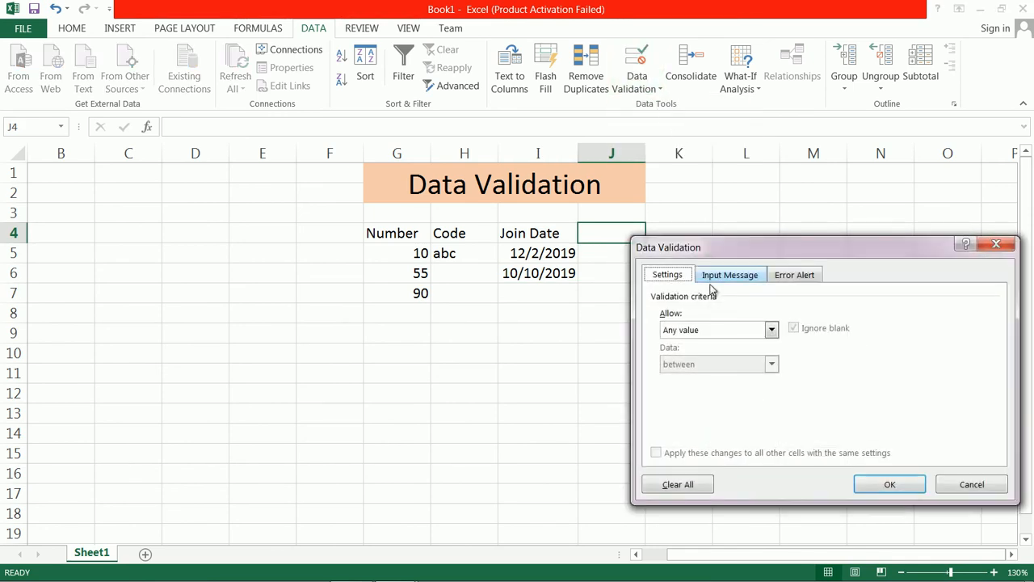
click(722, 329)
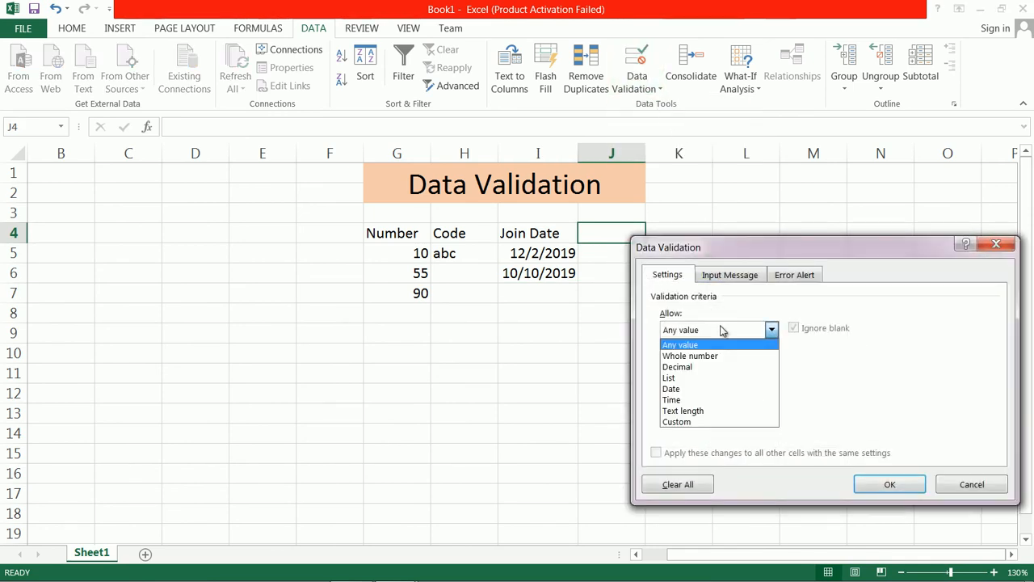
click(742, 382)
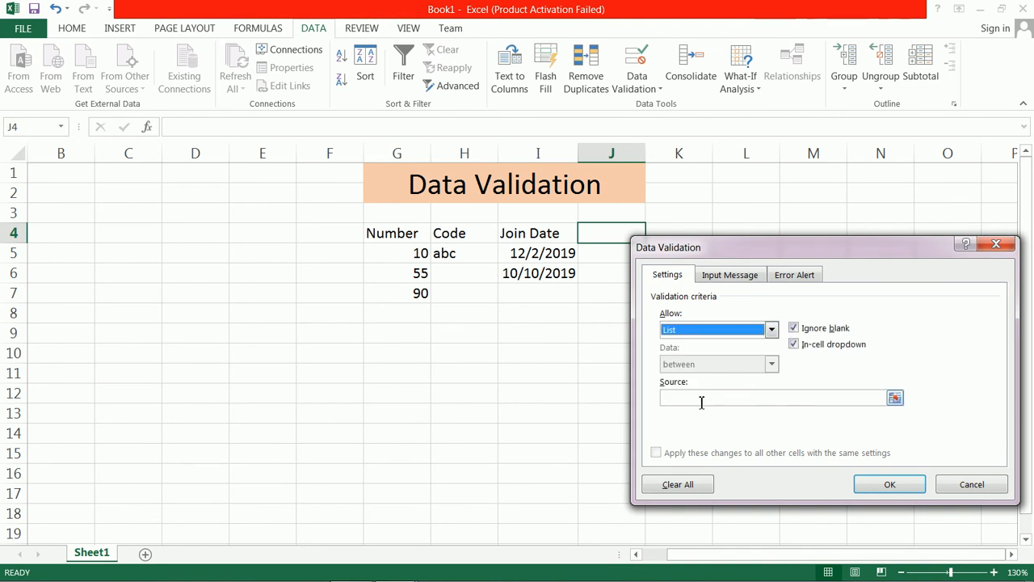
click(970, 486)
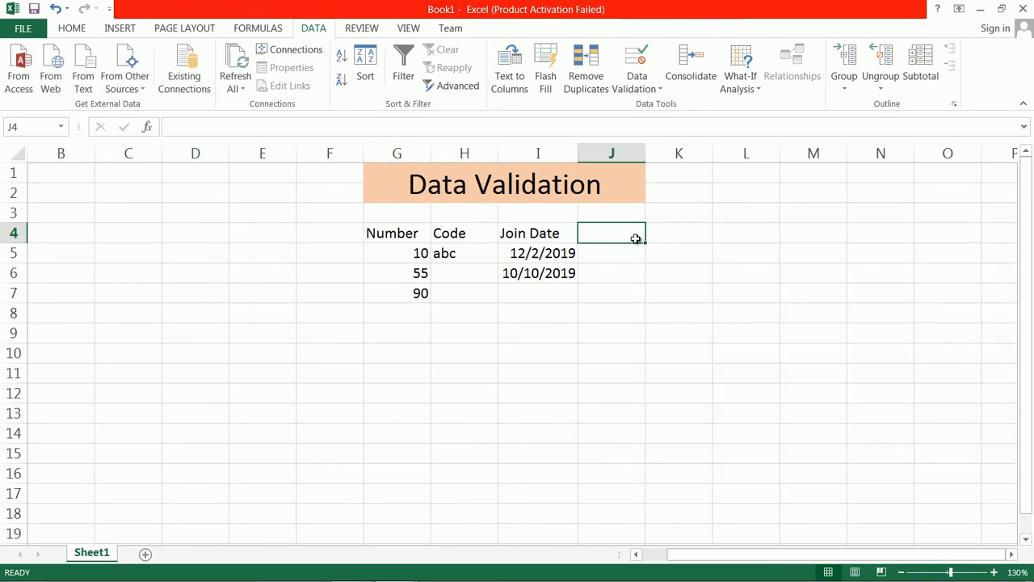
Step: Enter the heading City in cell J4
text(City)
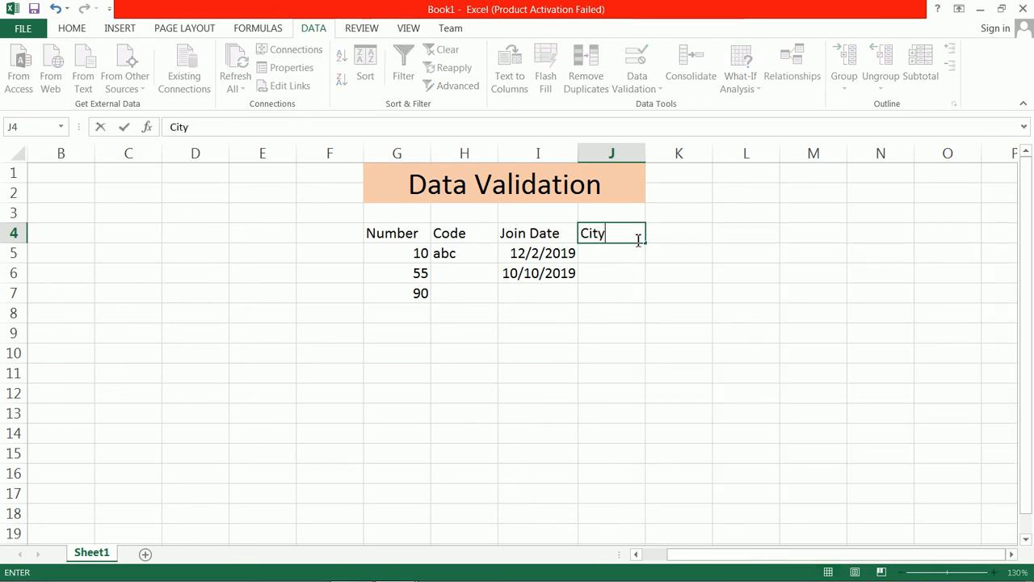
key(Return)
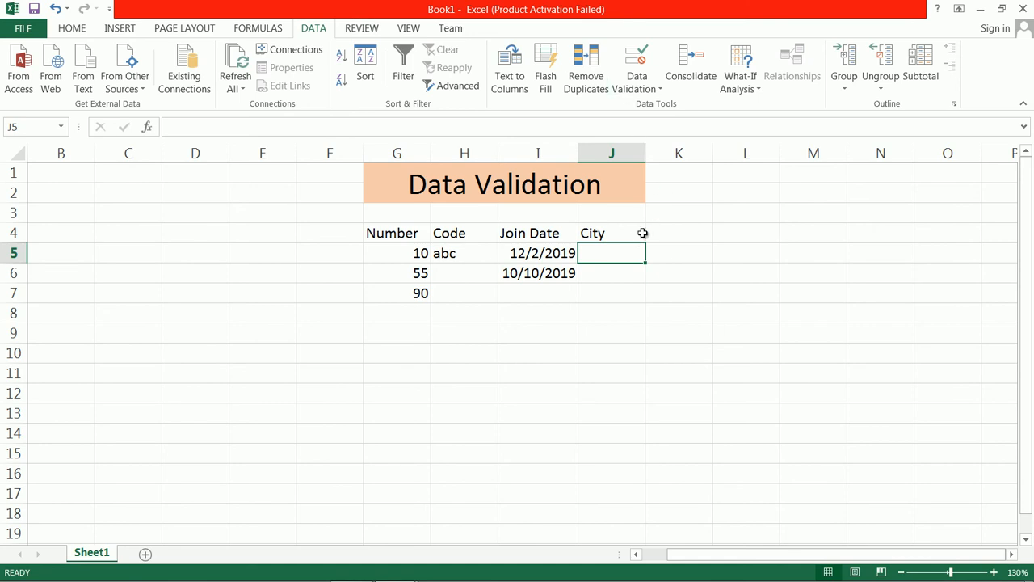
Step: Restrict cells J5:J13 under the City heading to a list with the choices Delho, Chennai and Mumbai
drag(614, 261, 639, 410)
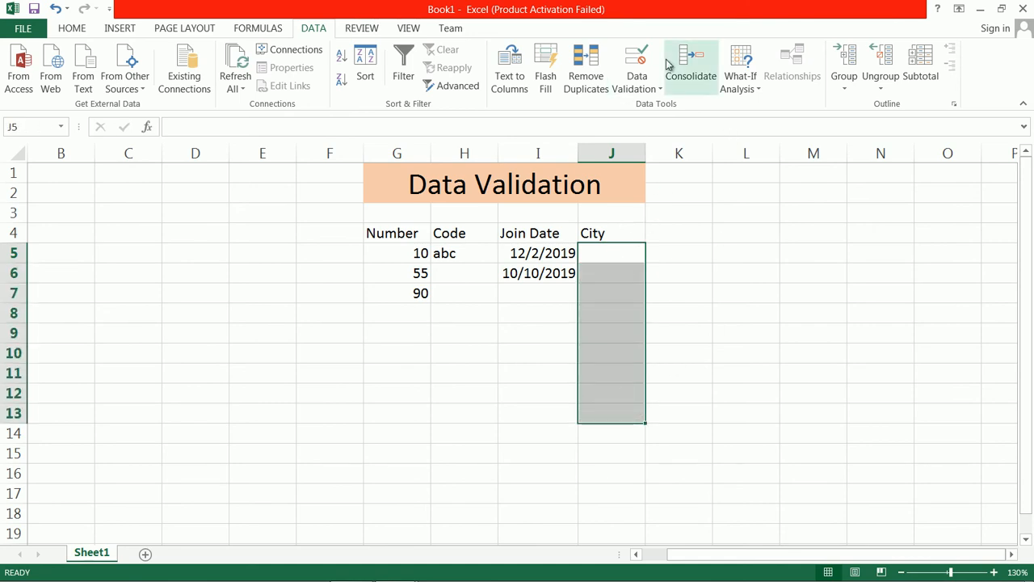
click(653, 89)
click(671, 106)
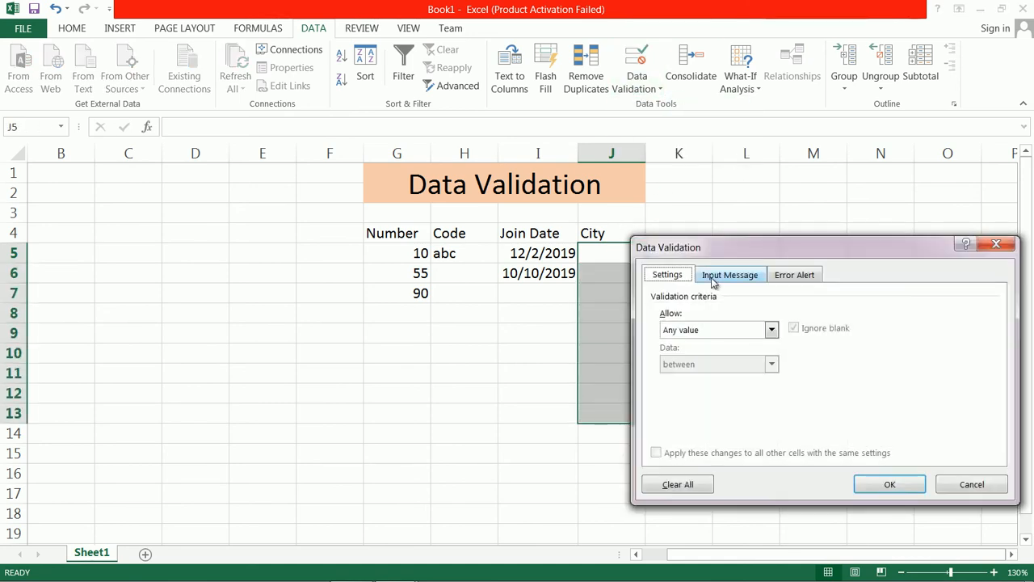
click(694, 331)
click(682, 377)
click(692, 398)
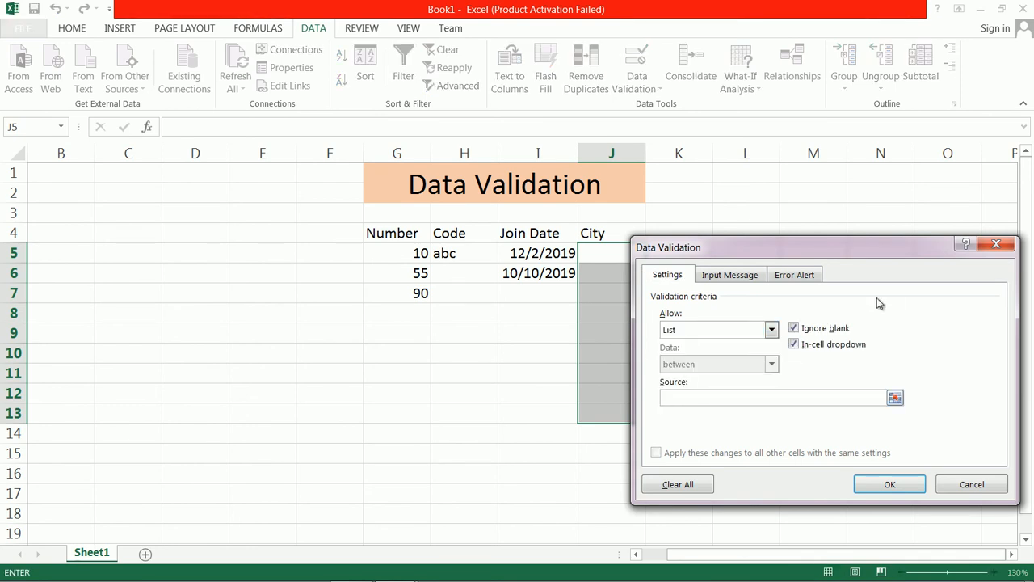
text(Del)
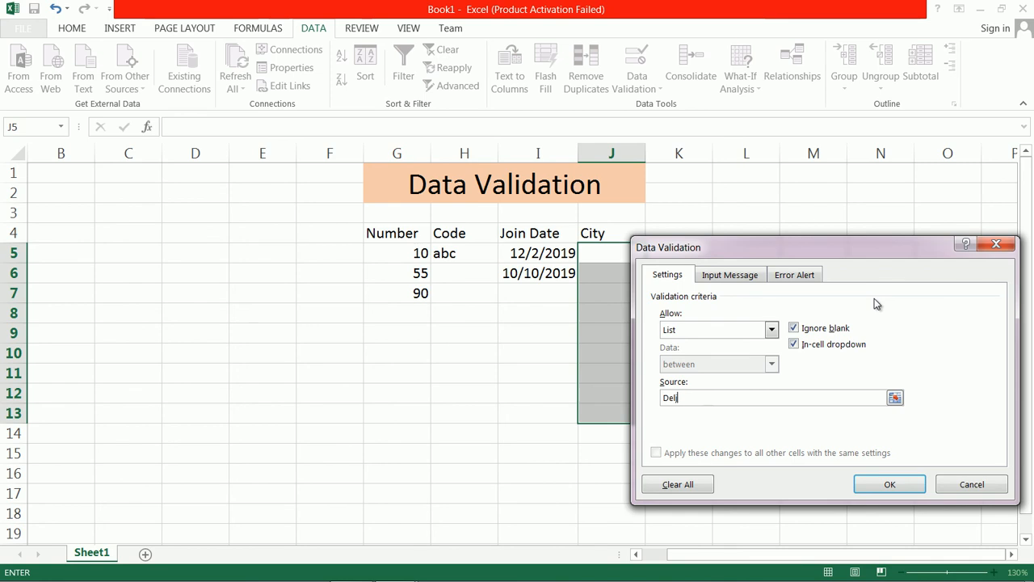
text(ho, Chennai)
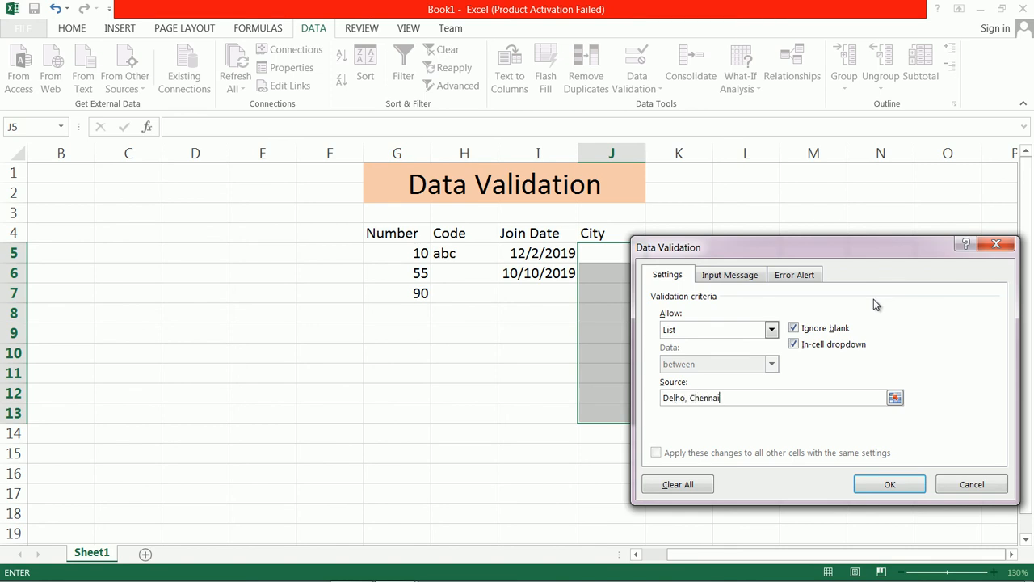
text(, Mumbai)
key(BackSpace)
click(721, 398)
key(BackSpace)
click(897, 492)
Step: Choose Delho for cell J5 and Chennai for cell J6 from their validation lists
click(650, 255)
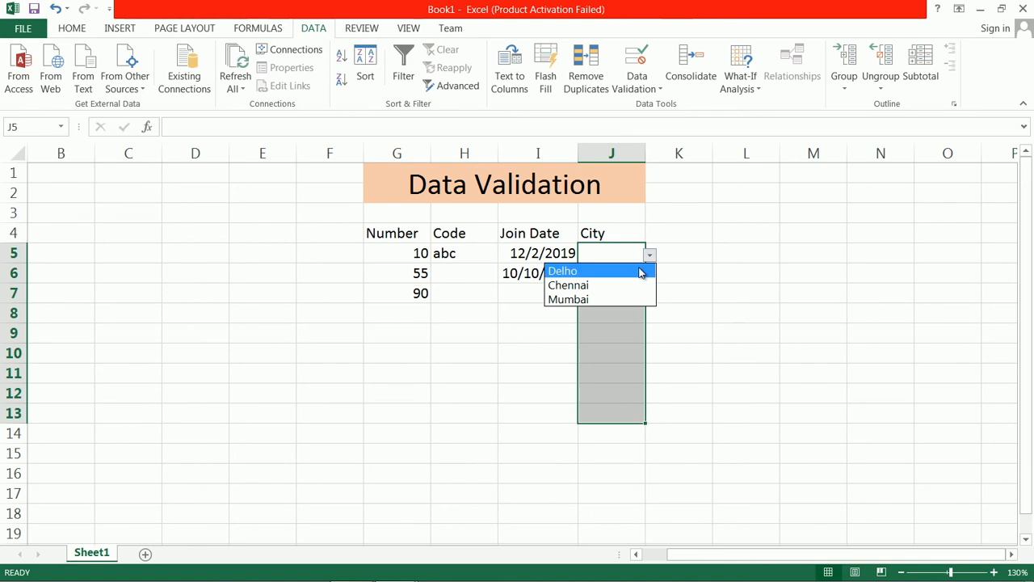
click(639, 270)
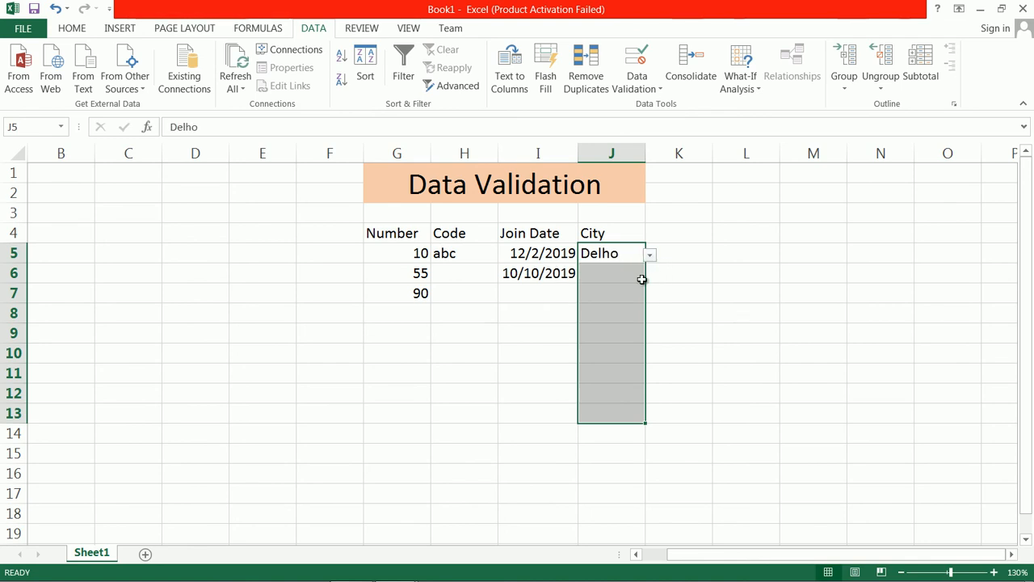
click(637, 278)
click(650, 273)
click(638, 302)
Step: Choose Mumbai for cell J8, Chennai for cell J7 and Mumbai for cell J10 from their validation lists
click(640, 312)
click(650, 315)
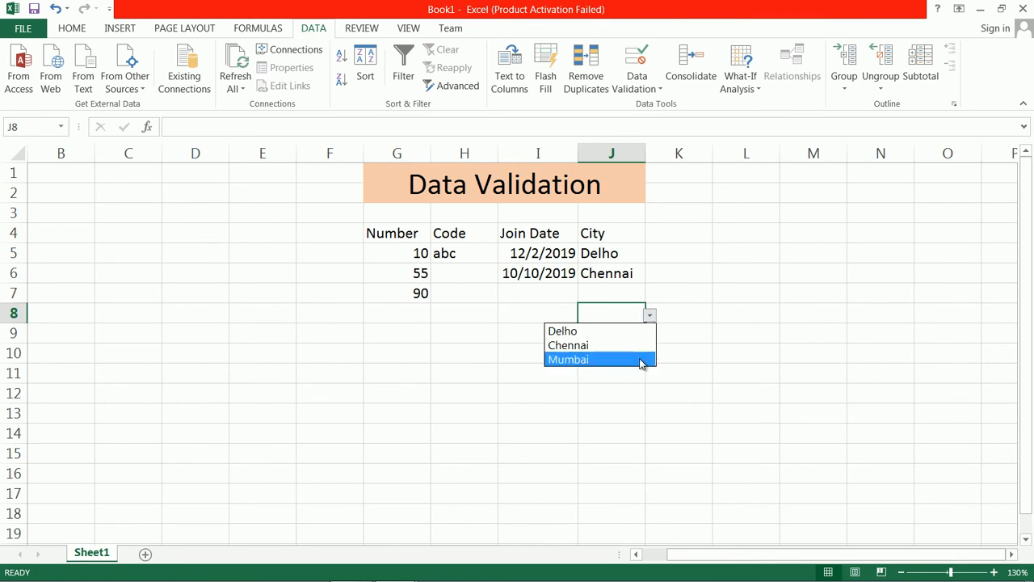
click(642, 358)
click(634, 293)
click(649, 296)
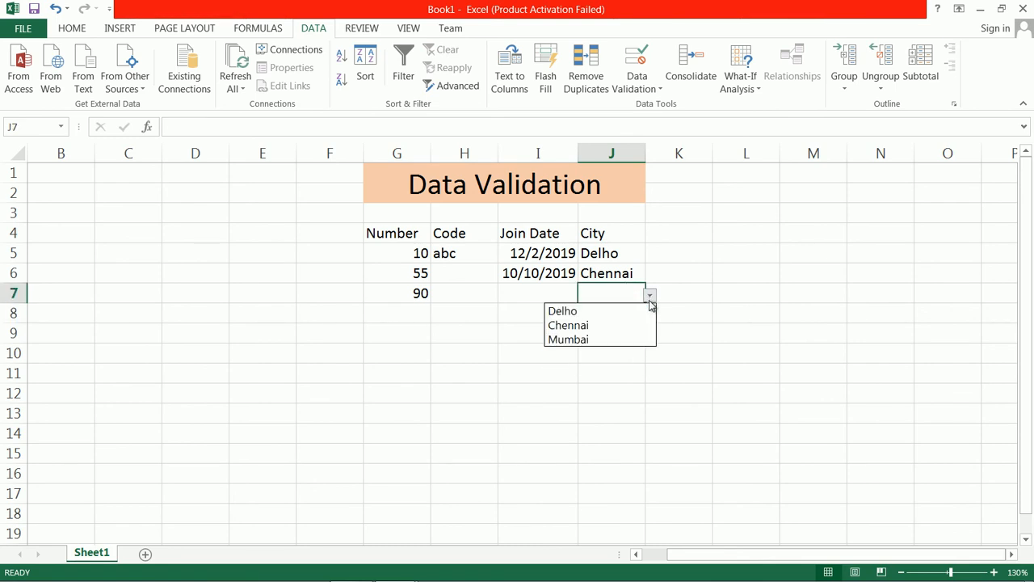
click(630, 325)
click(624, 349)
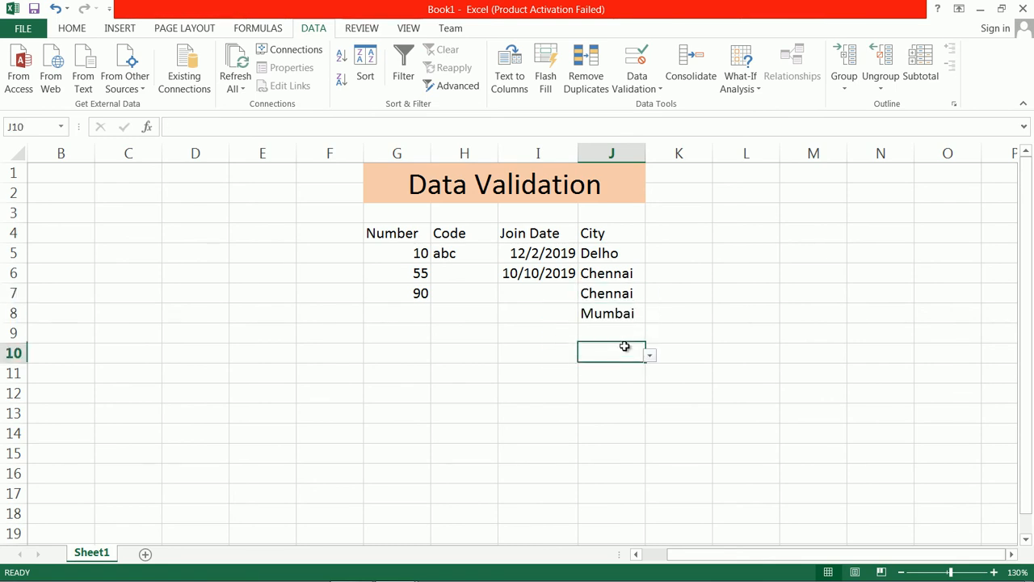
click(649, 356)
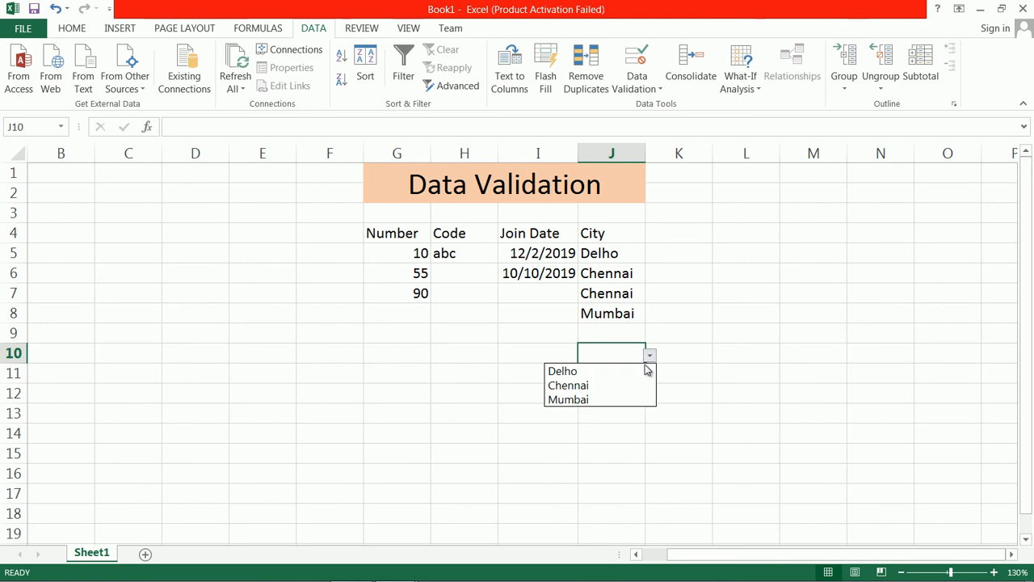
click(610, 400)
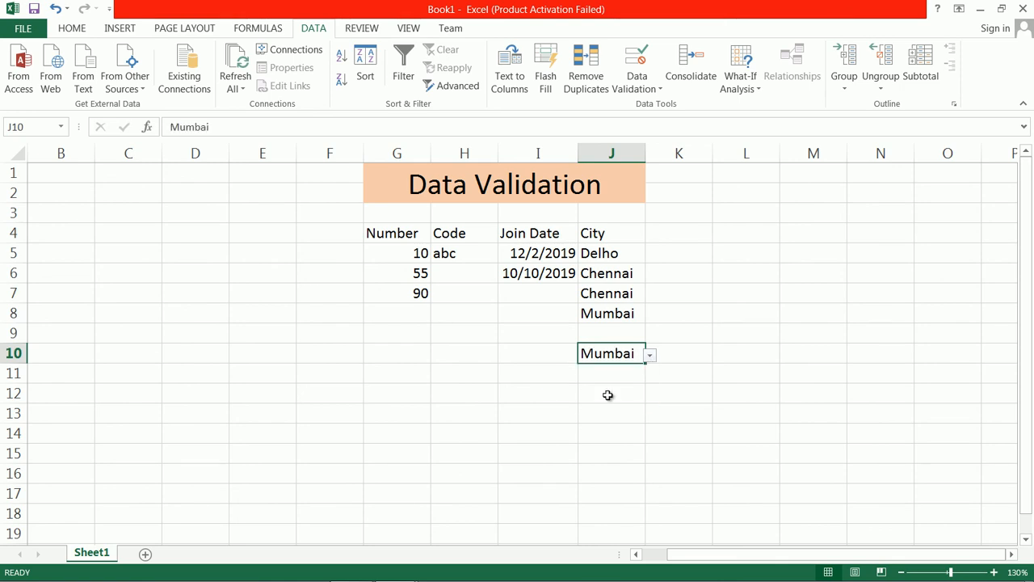
Step: View the city choices offered in cell J9 and dismiss the list without choosing one
click(634, 331)
click(649, 337)
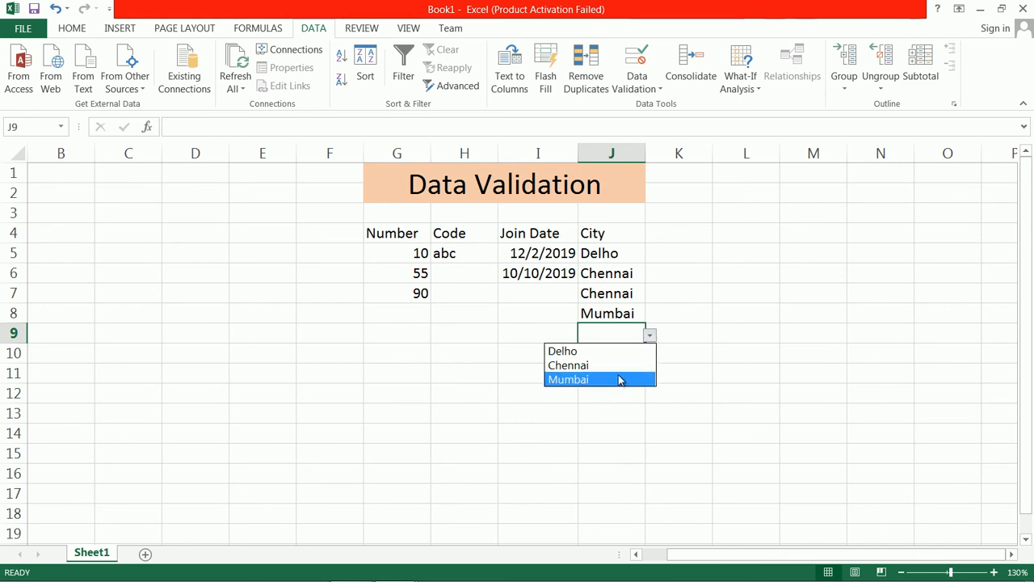
key(Escape)
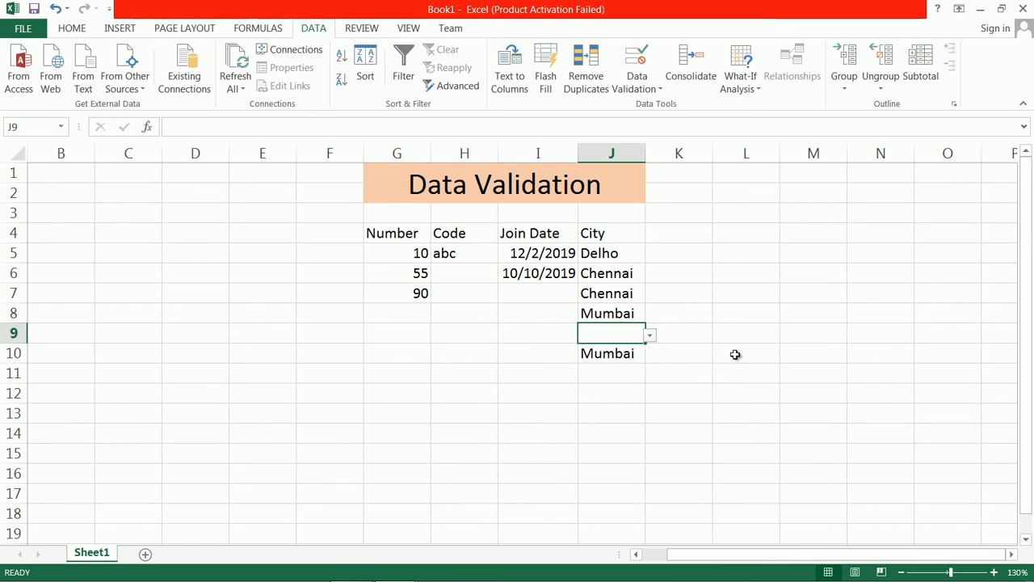
Step: Enter the heading City in cell O3 with Delhi, Mumbai and Chennai below it in cells O4:O6
click(934, 215)
text(City)
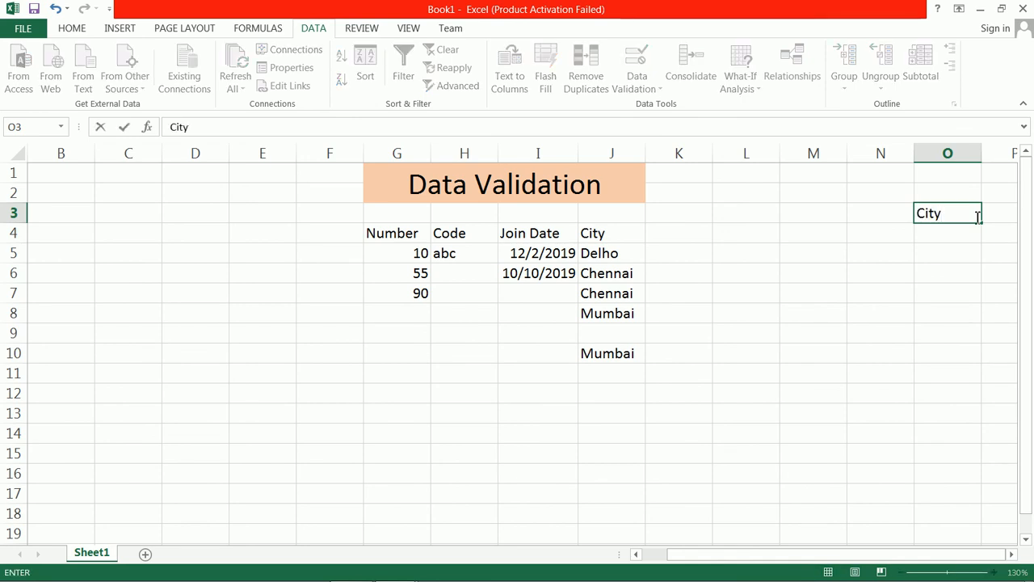
key(Return)
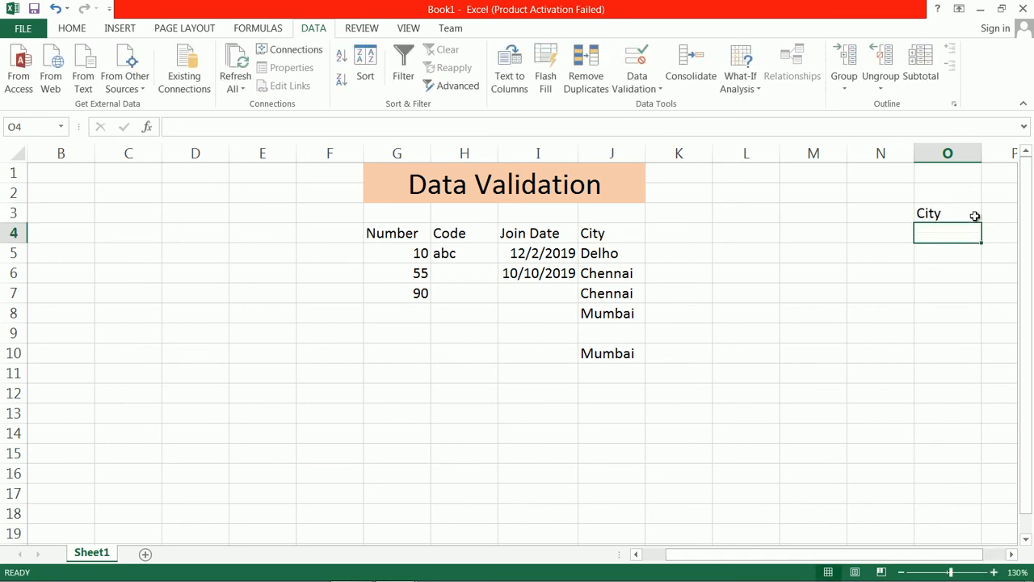
text(Delhi)
key(Return)
text(Mumbai)
key(Return)
text(Chennai)
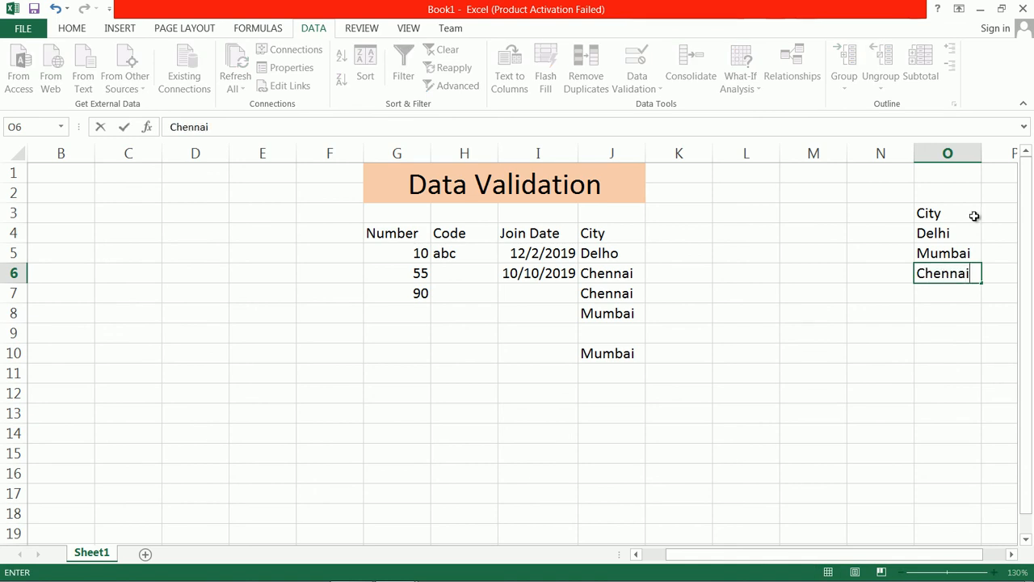
key(Return)
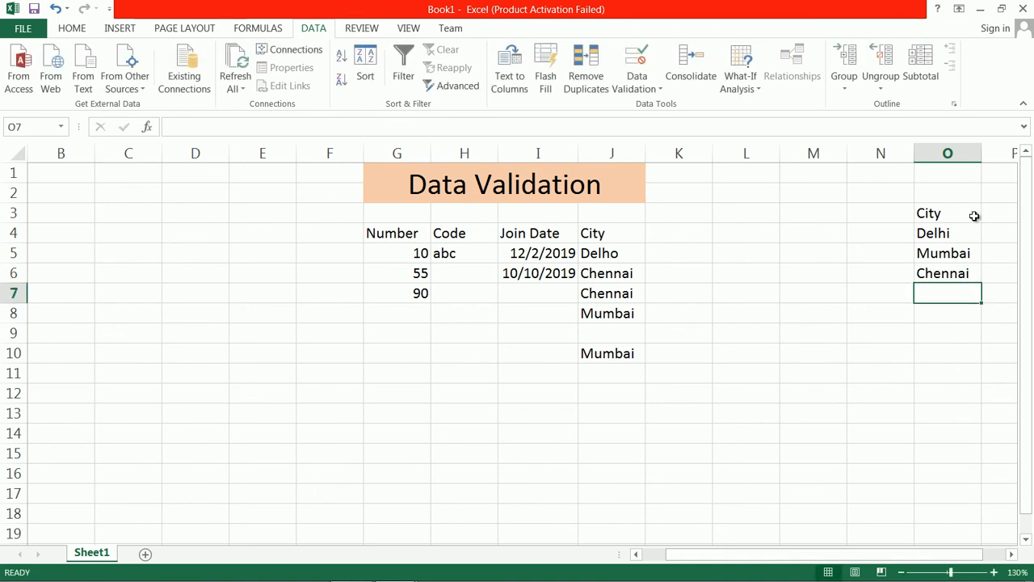
Step: Extend the city list in column O with Hydrabad in cell O7 and Jaipur in cell O8
text(Hydr)
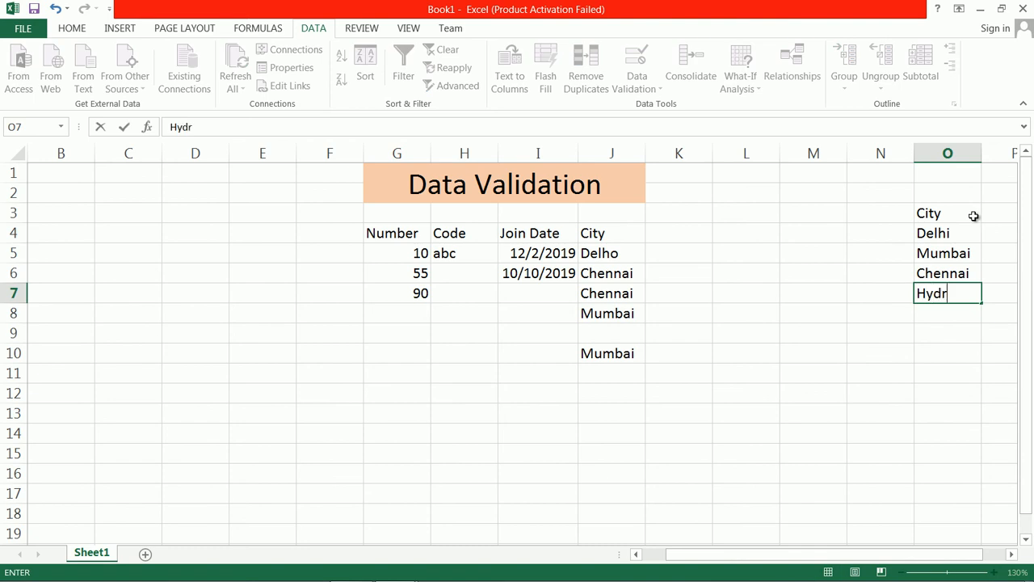
text(abad)
key(Return)
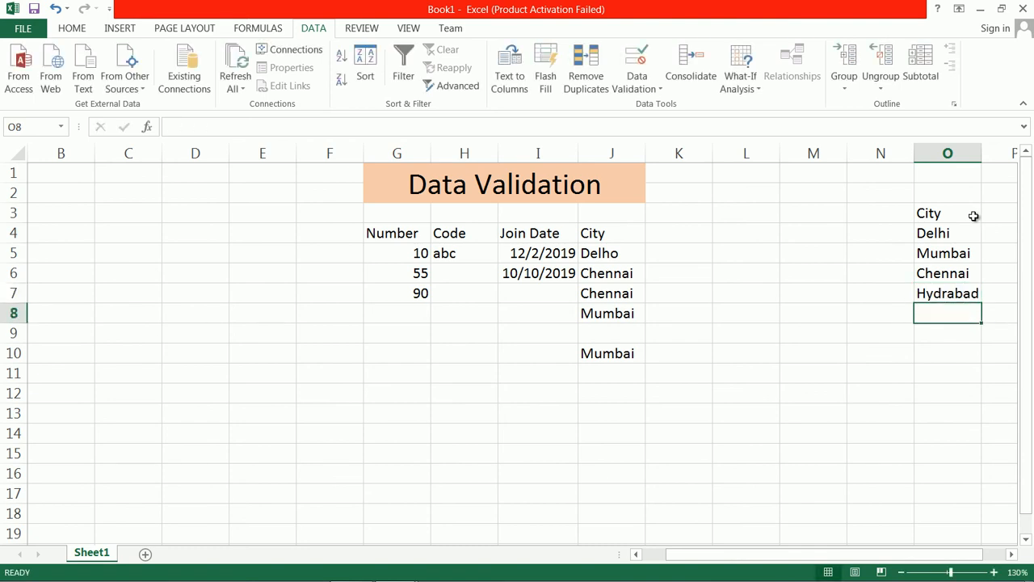
text(H)
key(BackSpace)
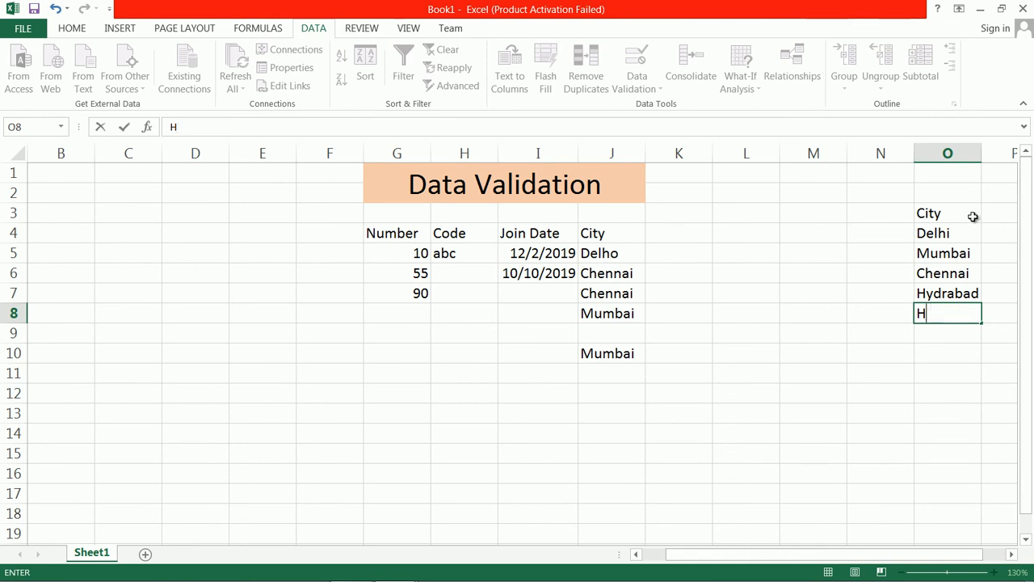
text(Jaipur)
key(Return)
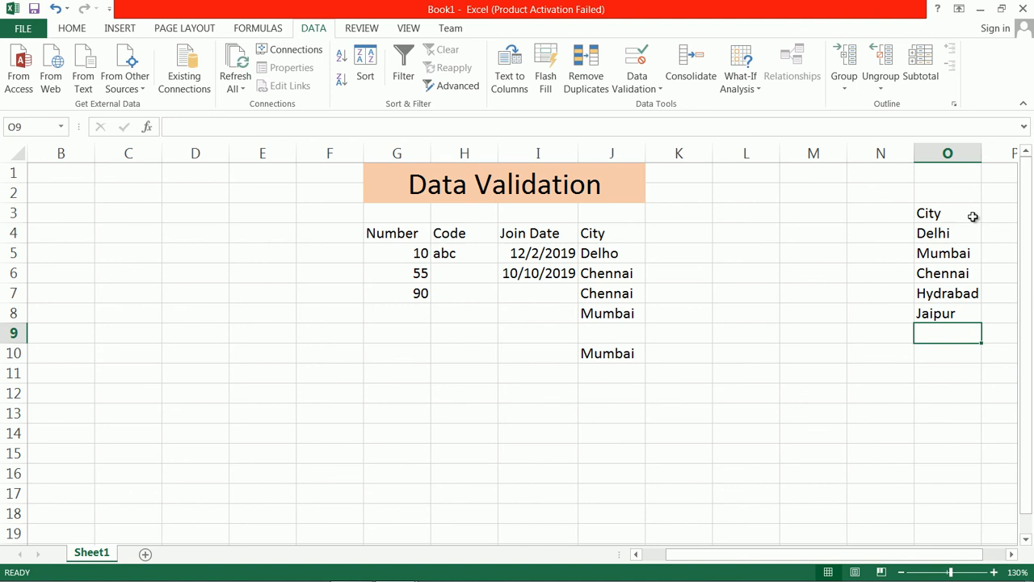
Step: Restrict cell L4 to a list that uses the city names in cells O4:O8 as its source
click(931, 233)
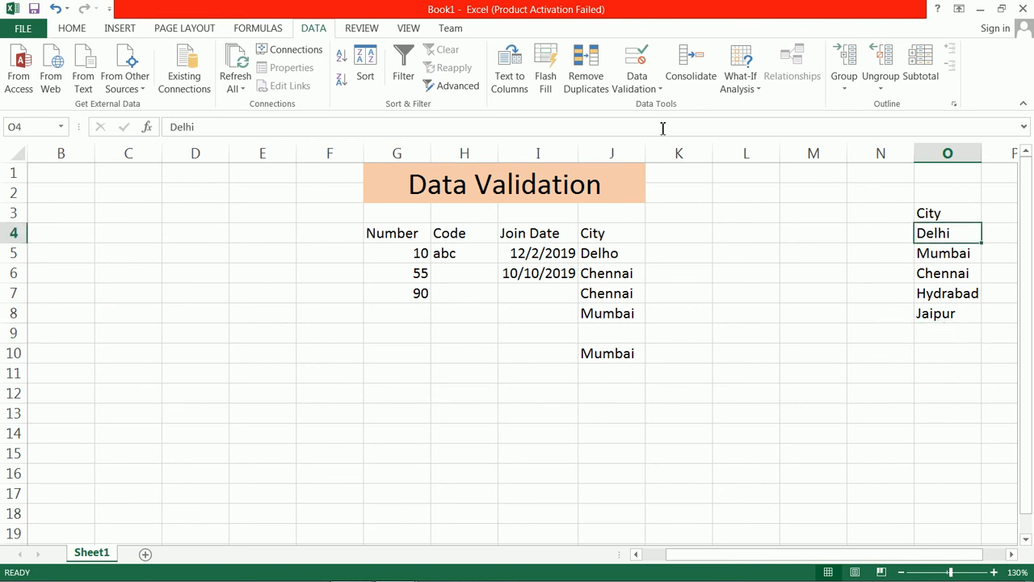
click(727, 232)
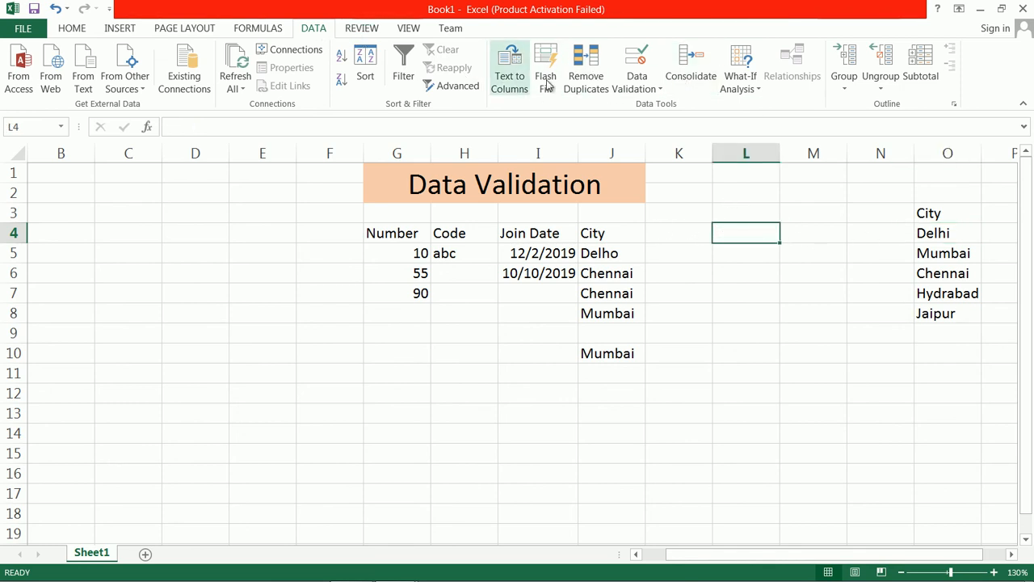
click(643, 85)
click(660, 105)
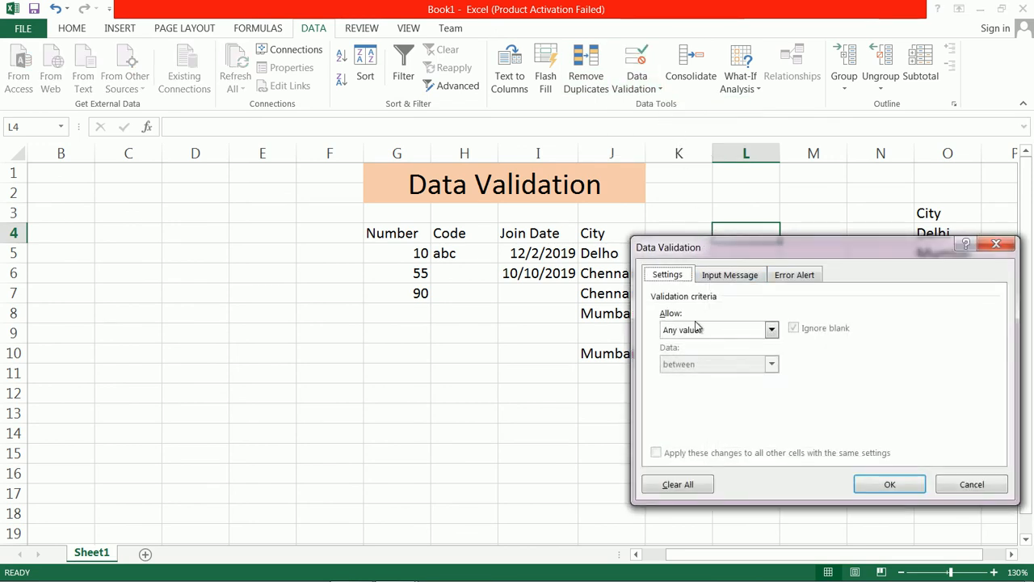
click(696, 331)
click(682, 377)
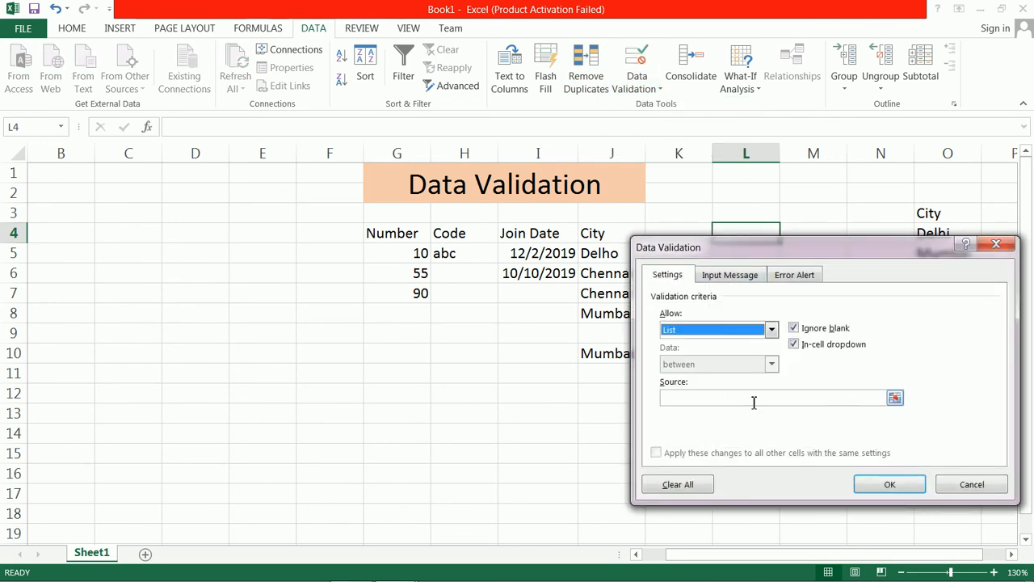
click(708, 397)
drag(832, 232, 727, 234)
drag(719, 397, 658, 399)
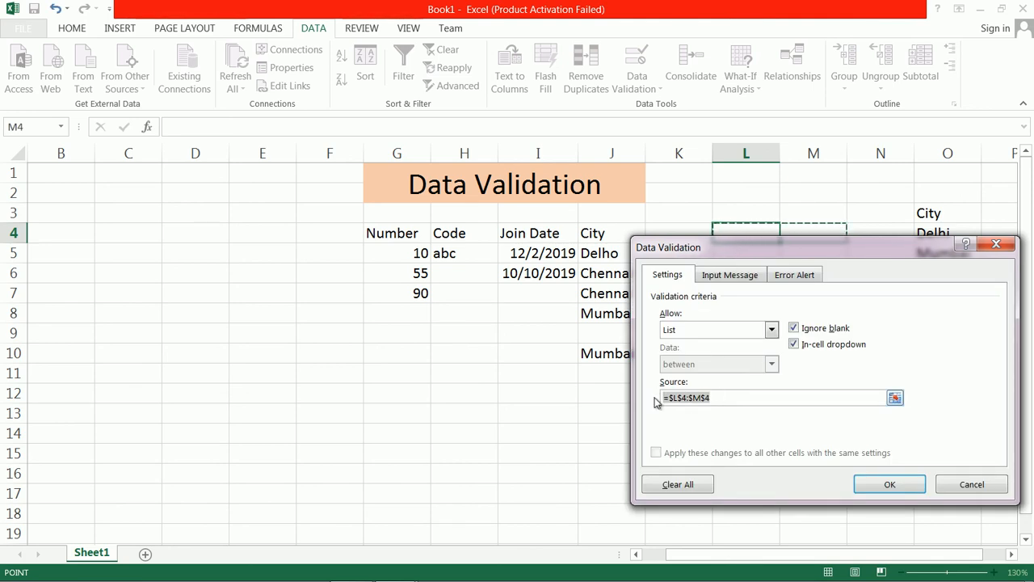
drag(821, 256, 538, 215)
drag(937, 234, 938, 315)
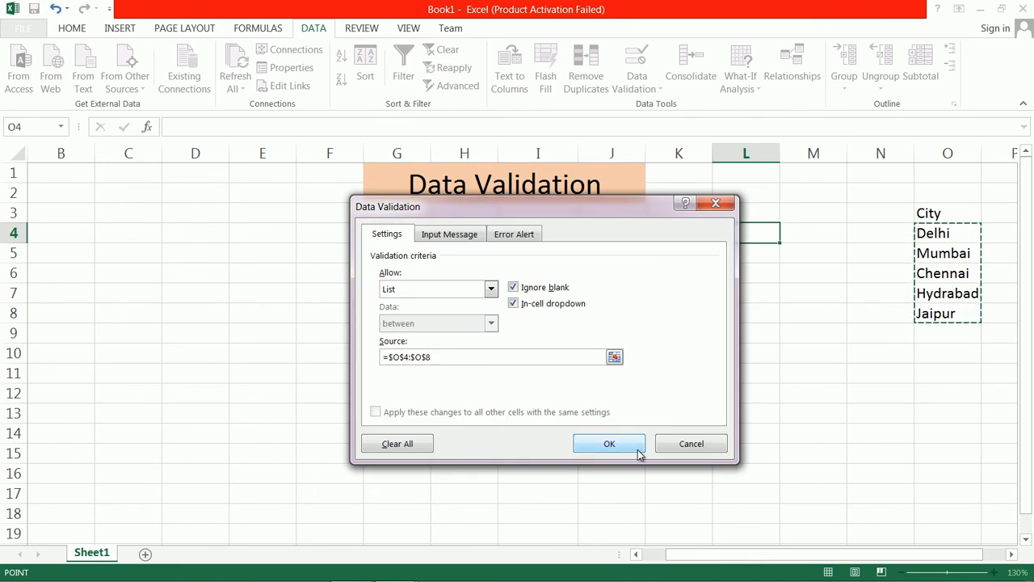
click(609, 443)
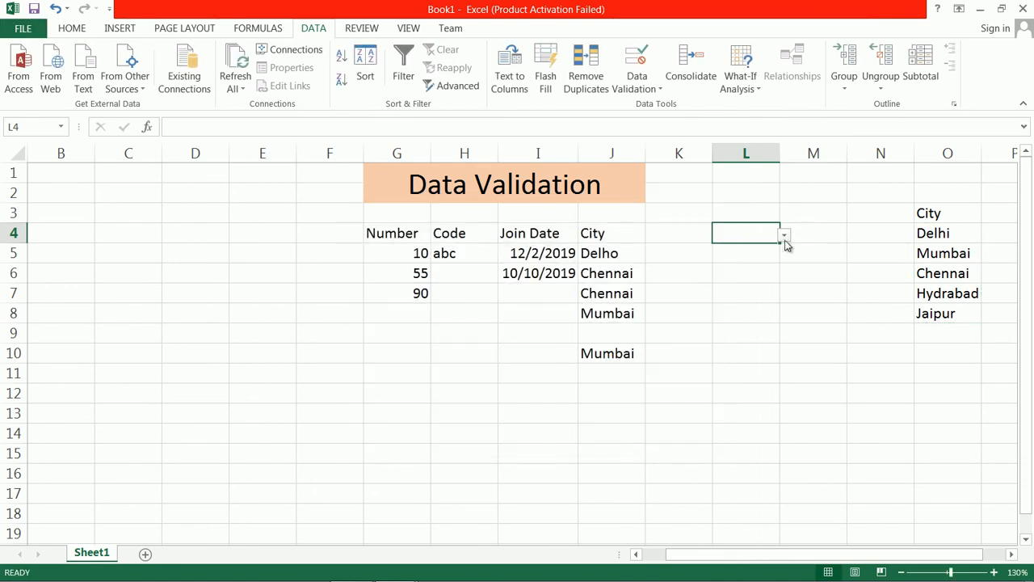
Step: Try out several cities from the validation list in cell L4, finishing with Chennai
click(784, 235)
click(771, 253)
click(784, 235)
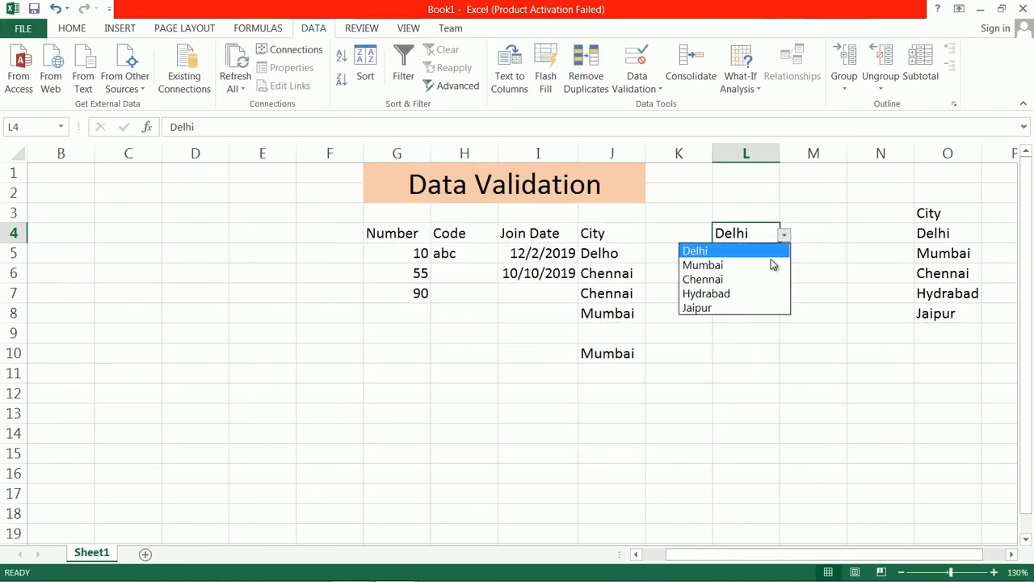
click(767, 273)
click(783, 237)
click(764, 307)
click(784, 235)
click(766, 295)
click(784, 235)
click(759, 280)
click(784, 235)
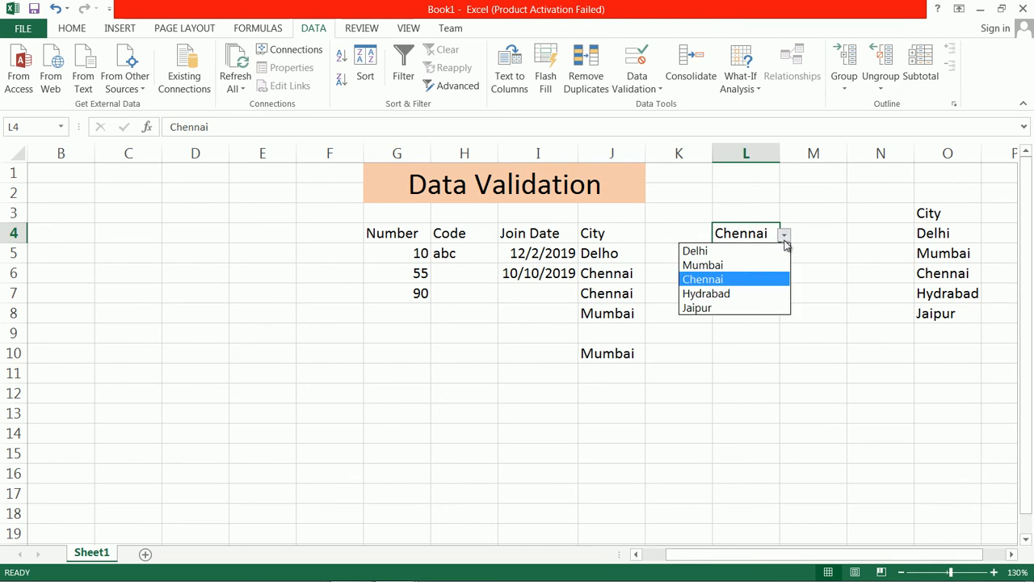
click(774, 256)
click(783, 235)
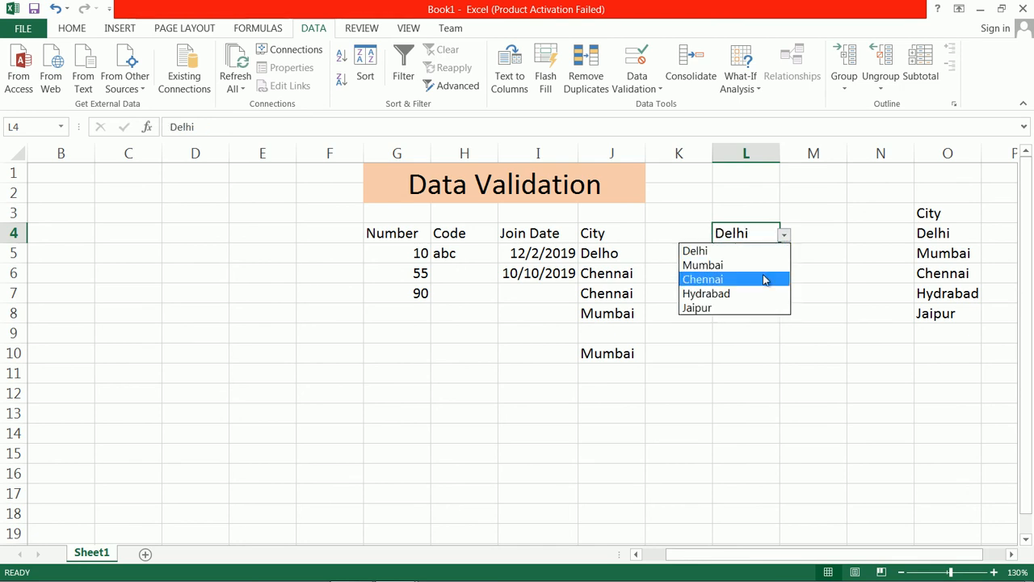
click(767, 278)
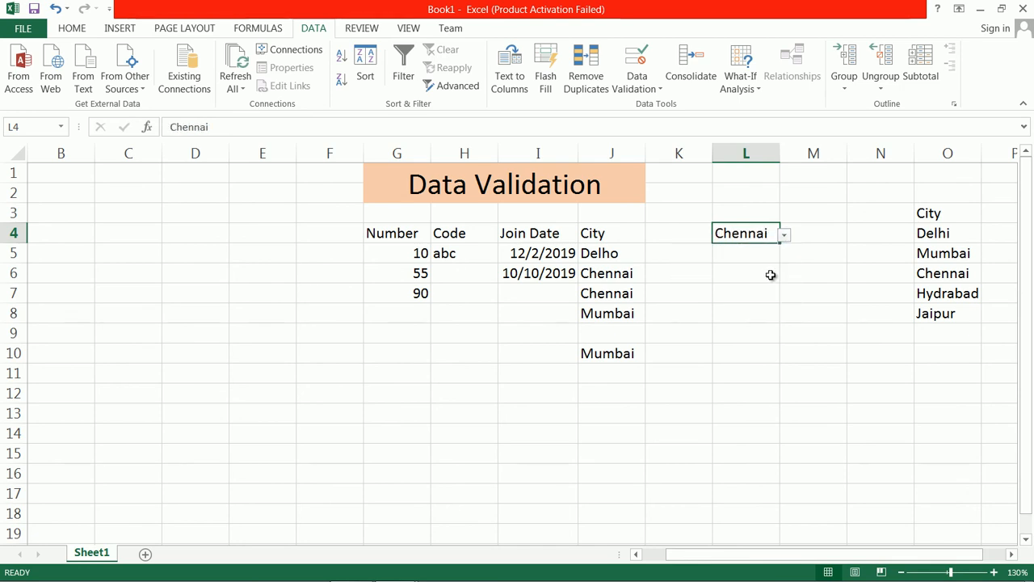
Step: Review the Input Message and Error Alert settings of cell L4's data validation and close them without changes
click(639, 93)
click(656, 105)
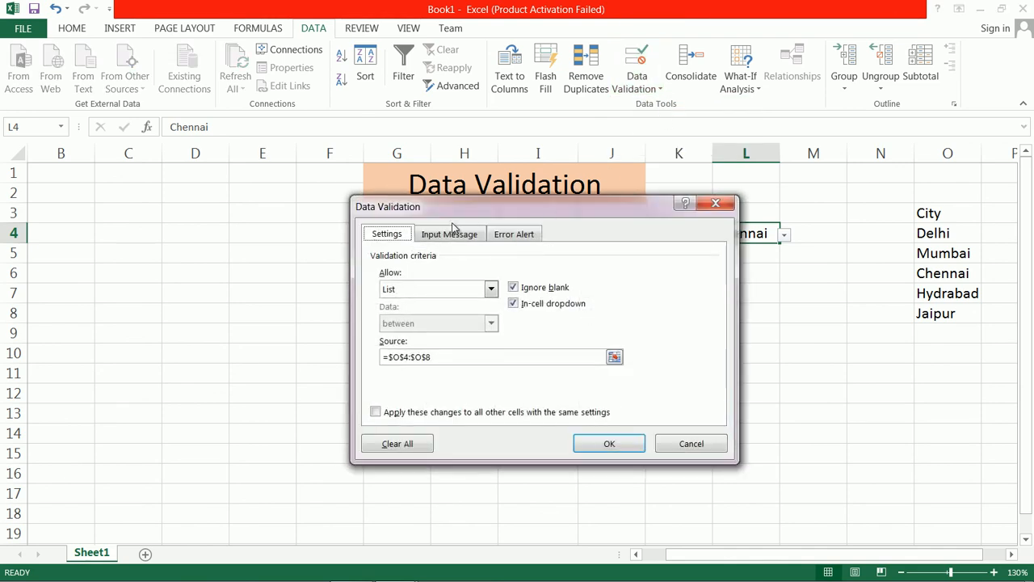
click(452, 234)
click(514, 235)
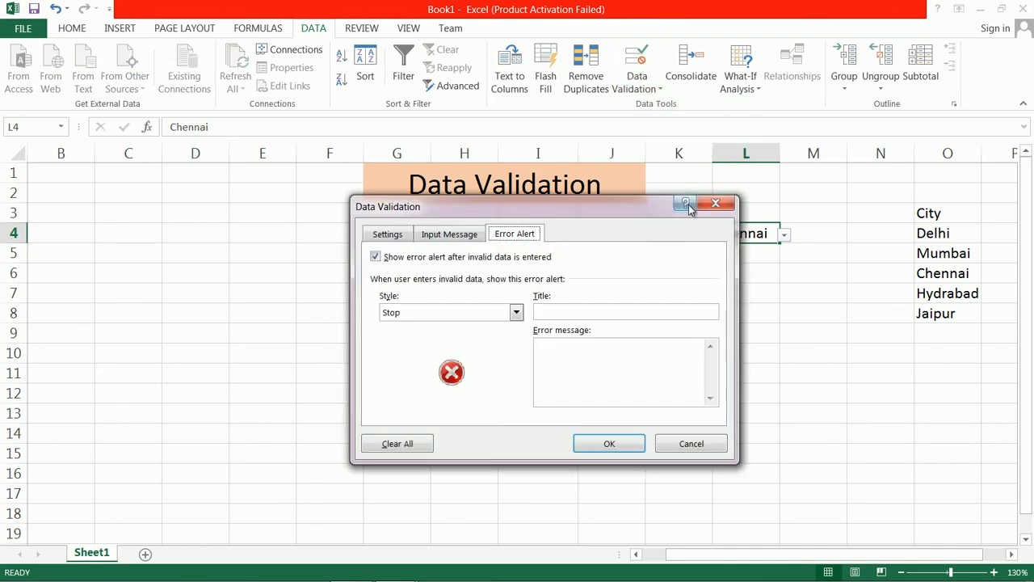
click(716, 203)
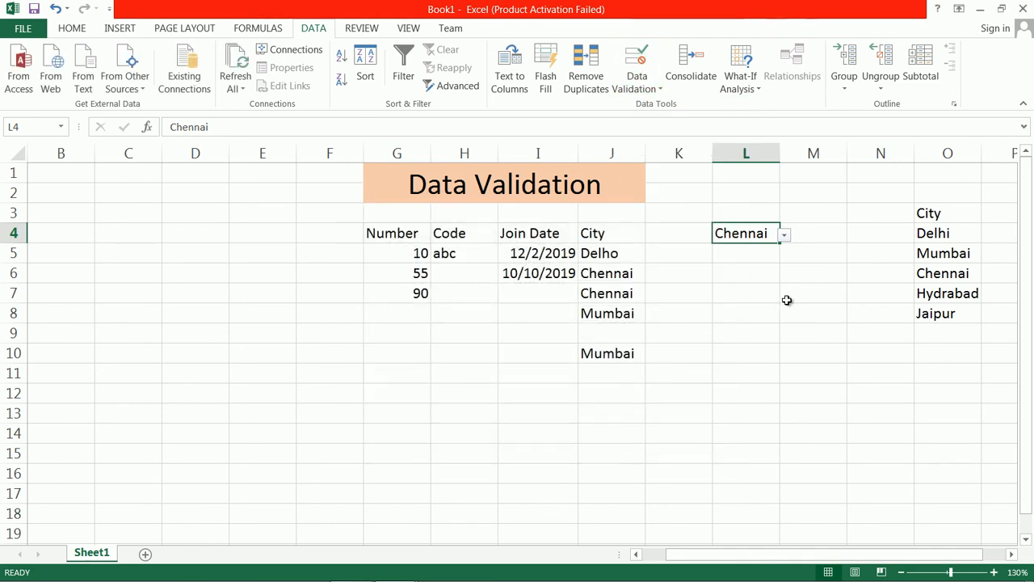